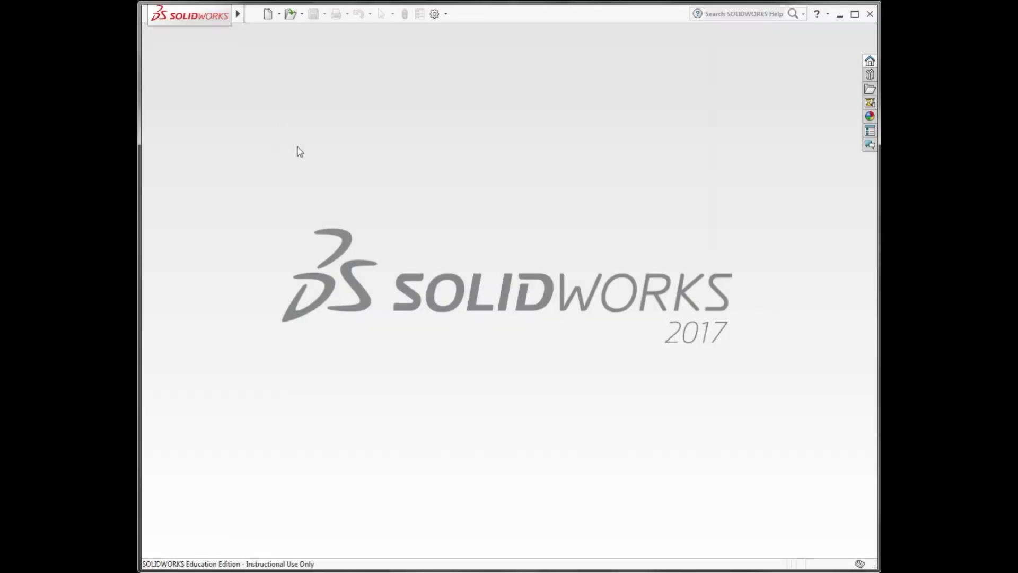
Step: Create a new part document and make its Top Plane visible
{"action": "left_click", "coordinate": [268, 15]}
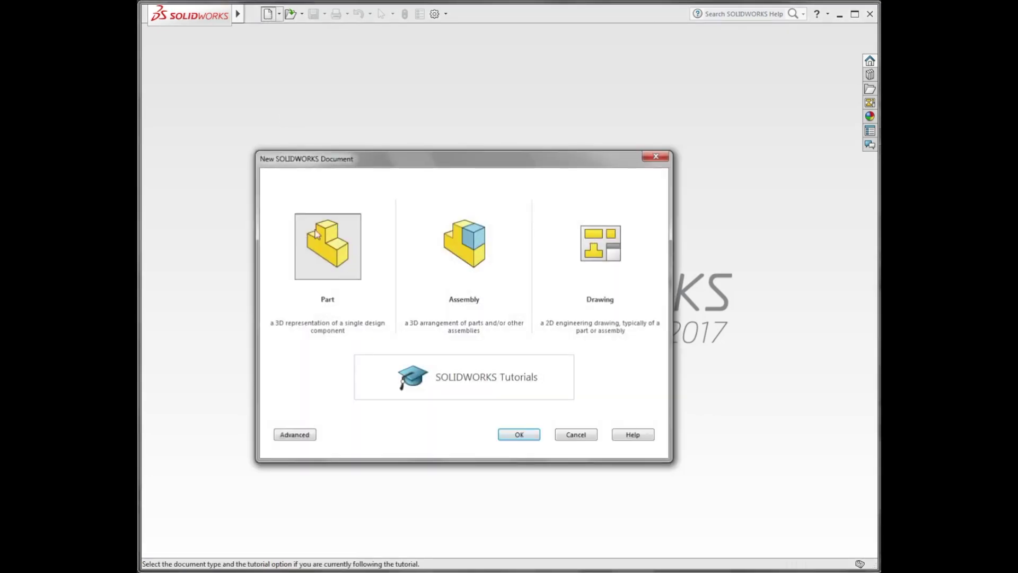
{"action": "double_click", "coordinate": [314, 253]}
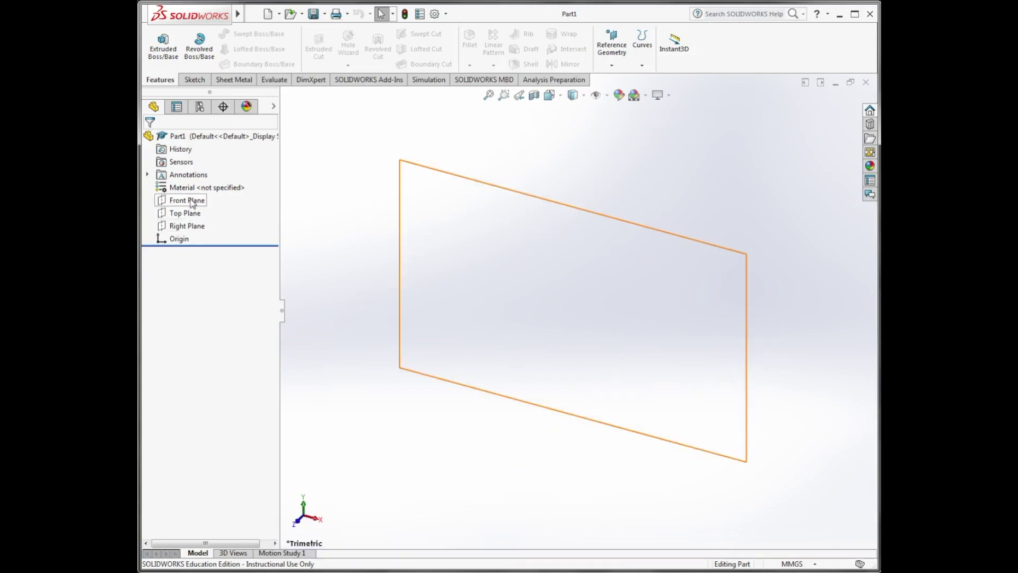
{"action": "left_click", "coordinate": [162, 213]}
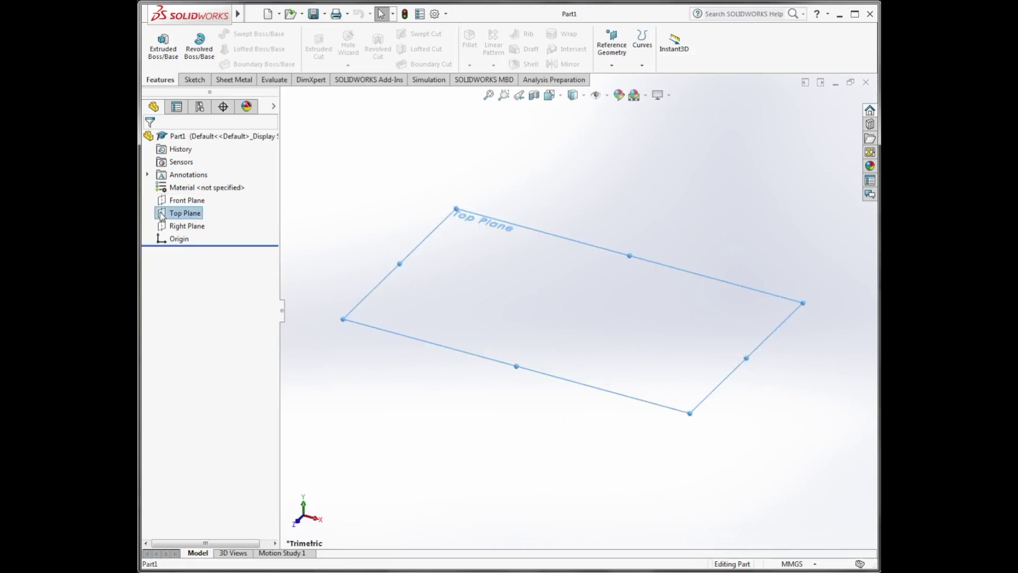
{"action": "right_click", "coordinate": [162, 215]}
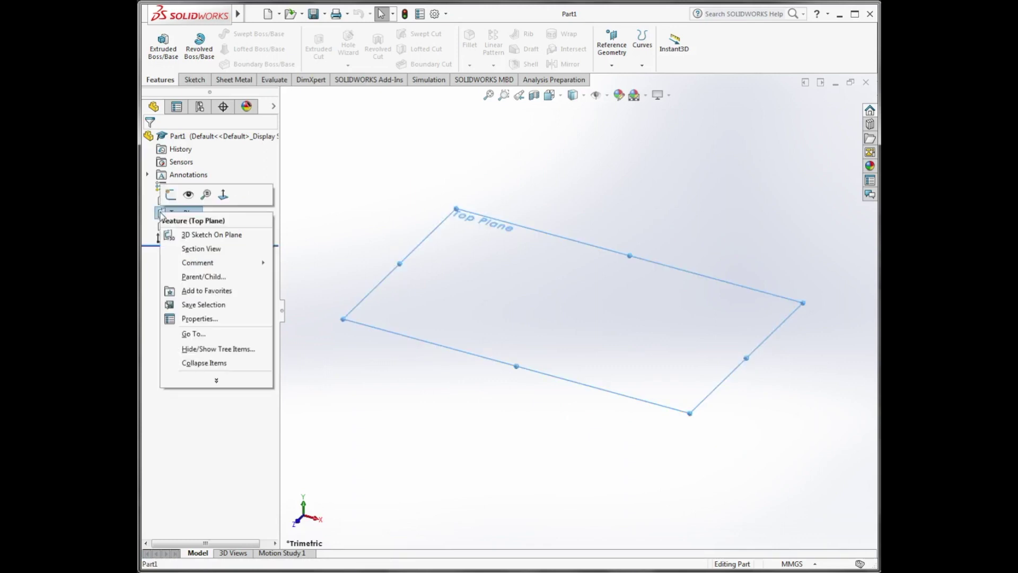
{"action": "left_click", "coordinate": [189, 195]}
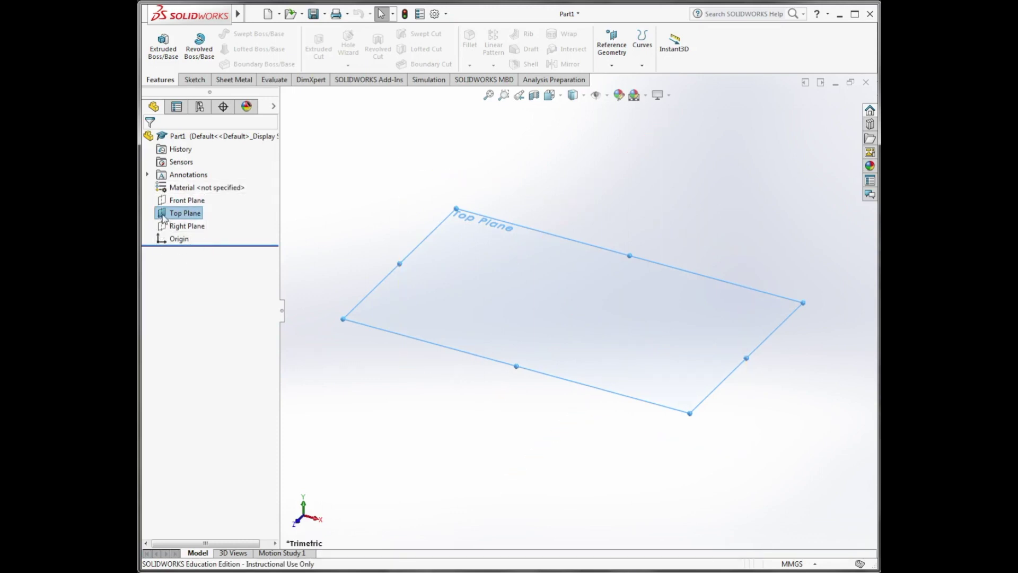
{"action": "left_click", "coordinate": [342, 225]}
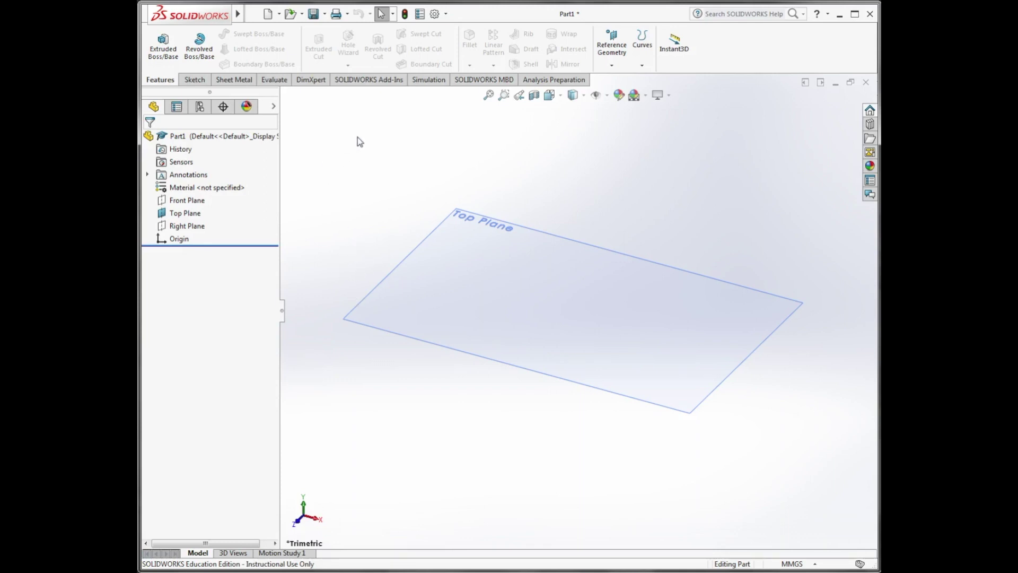
Step: Create a reference plane offset 100 mm above the Top Plane
{"action": "left_click", "coordinate": [358, 322]}
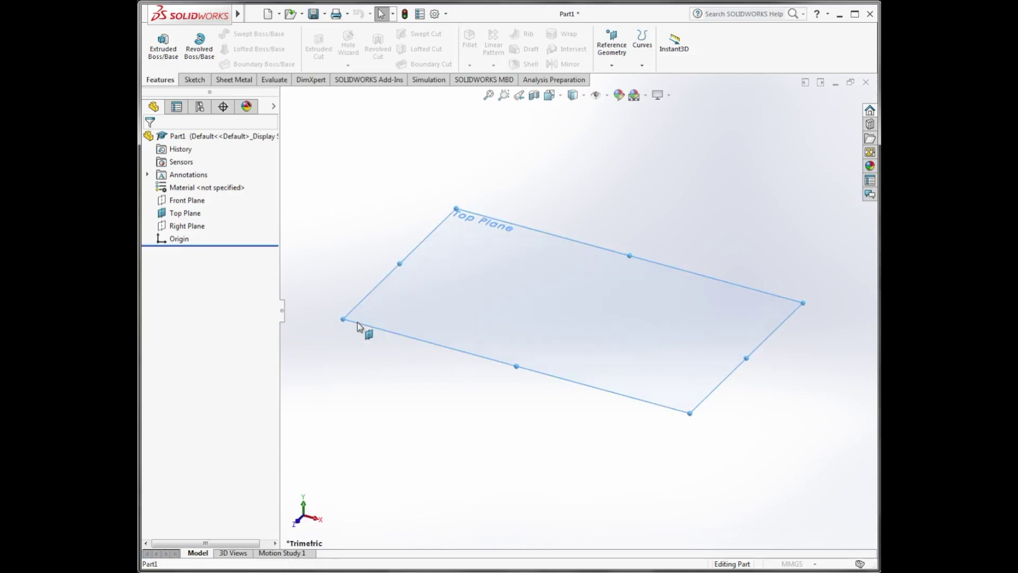
{"action": "right_click_drag", "start_coordinate": [357, 198], "coordinate": [357, 177]}
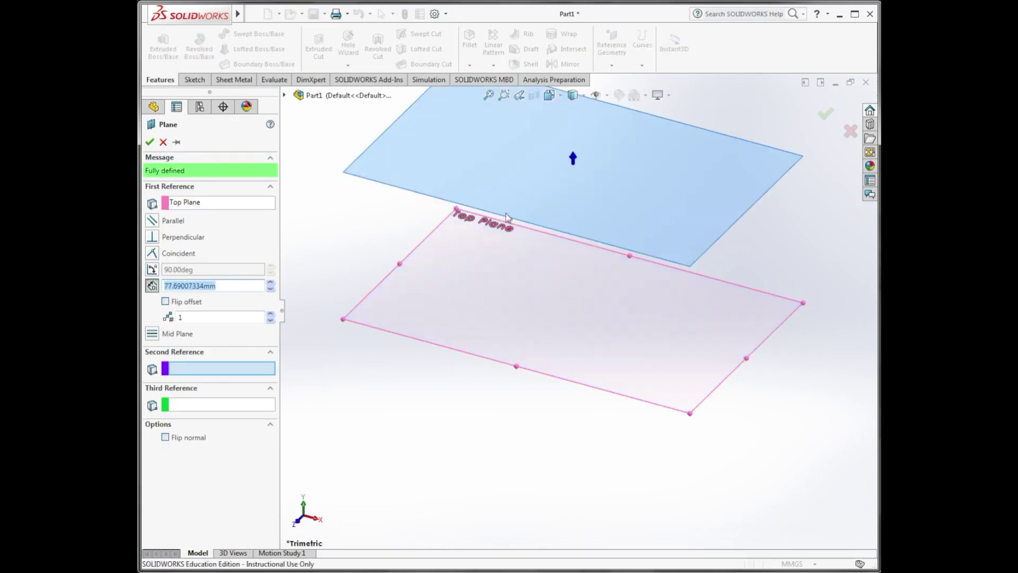
{"action": "key", "text": "f"}
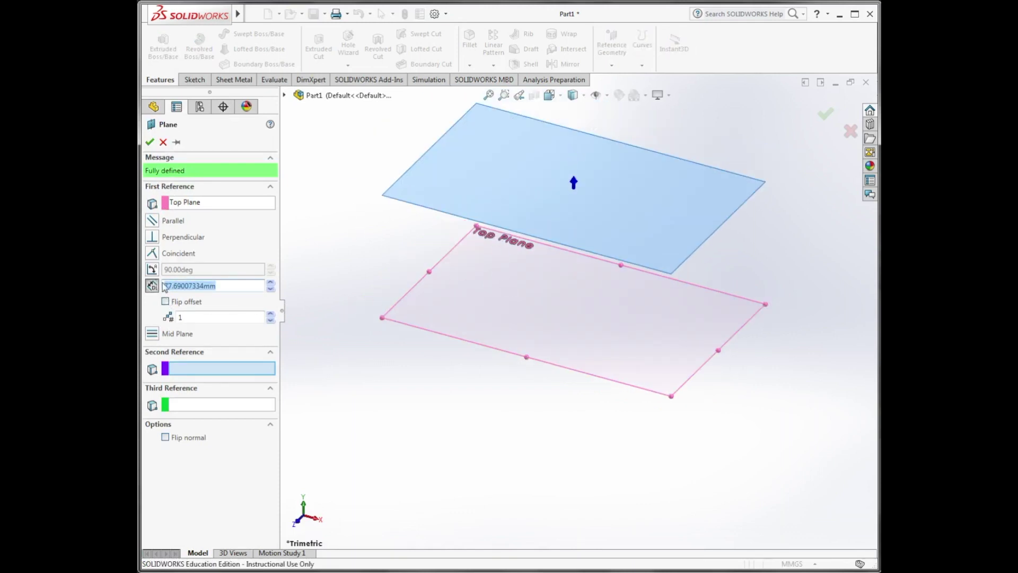
{"action": "left_click_drag", "start_coordinate": [242, 286], "coordinate": [176, 284]}
{"action": "type", "text": "100"}
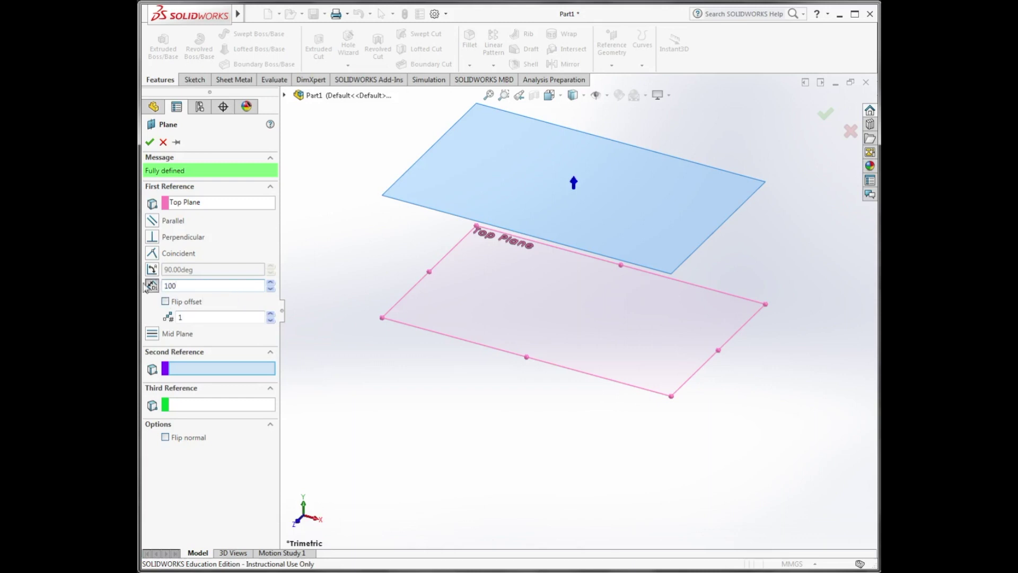
{"action": "left_click", "coordinate": [149, 143]}
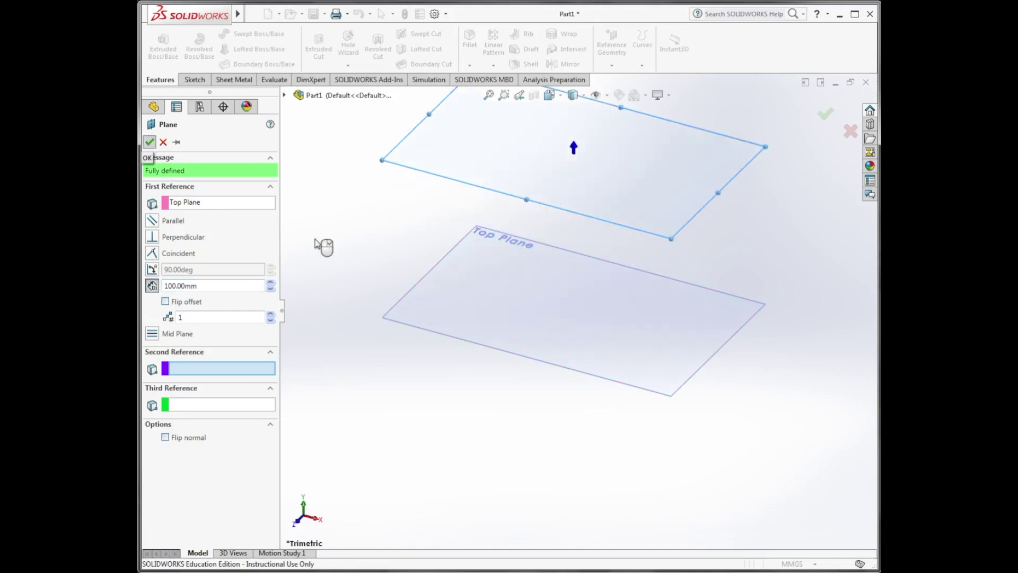
{"action": "key", "text": "f"}
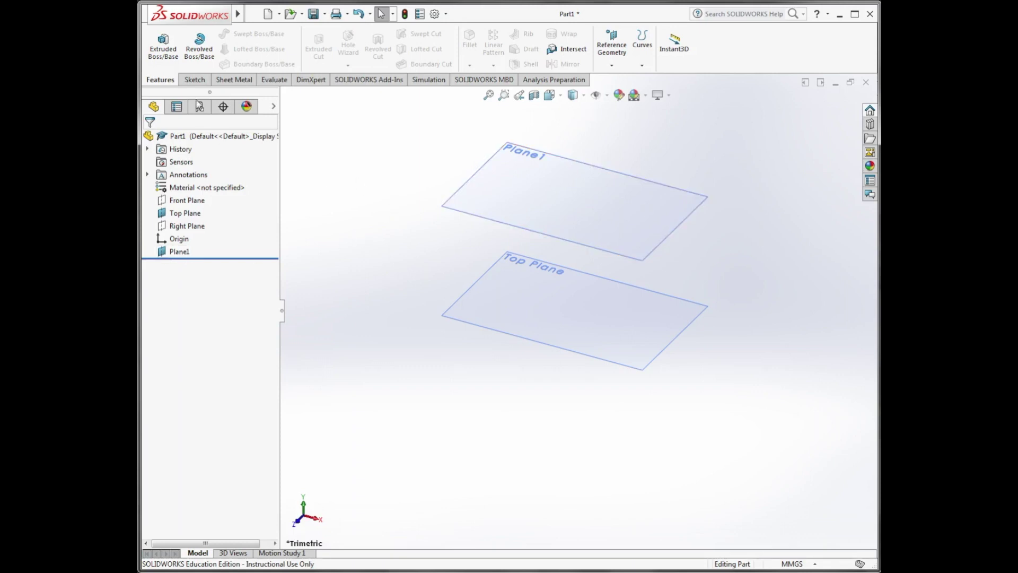
Step: Create a second reference plane offset 100 mm above Plane1
{"action": "mouse_move", "coordinate": [237, 20]}
{"action": "left_click", "coordinate": [322, 15]}
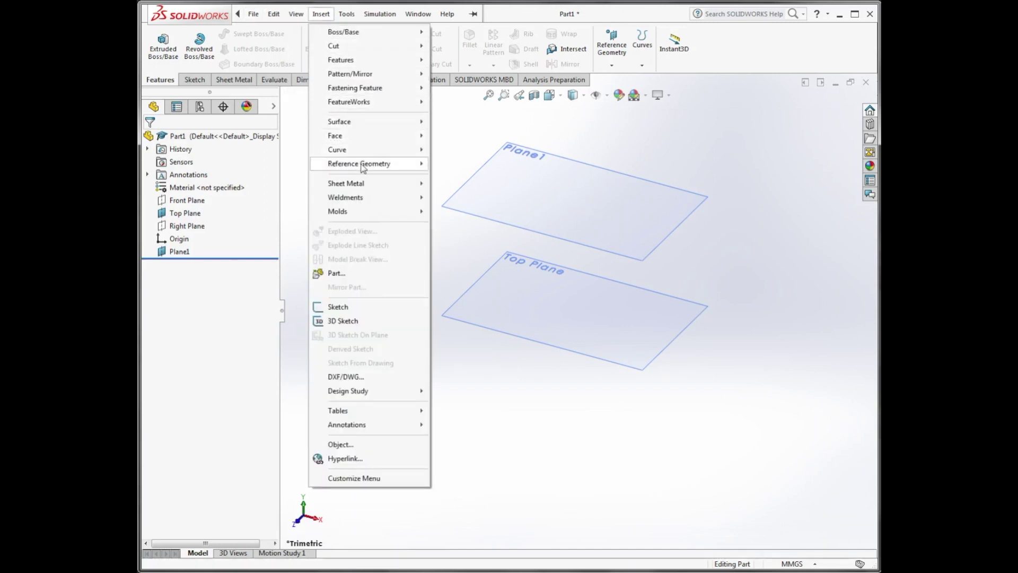
{"action": "mouse_move", "coordinate": [309, 165]}
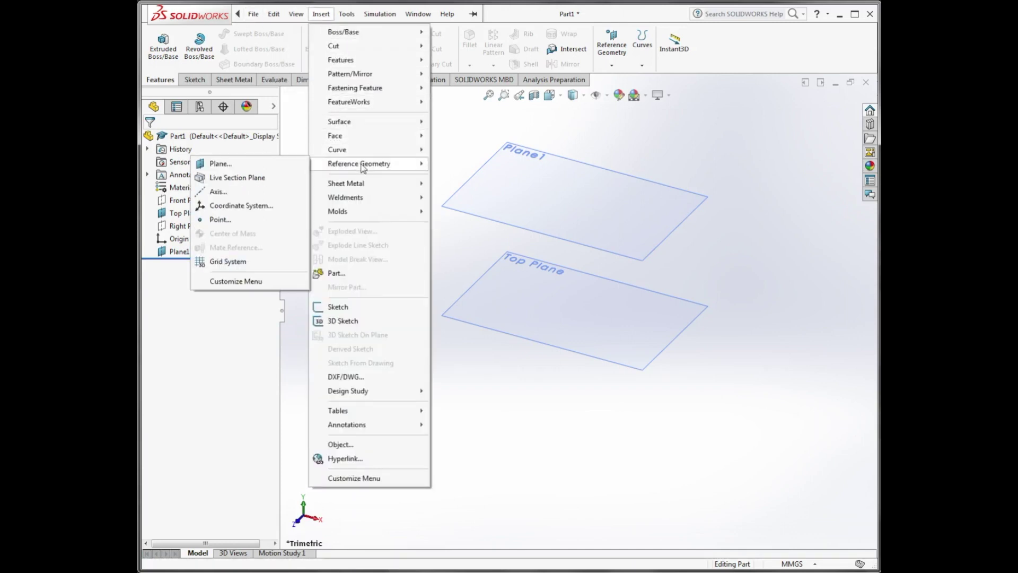
{"action": "left_click", "coordinate": [247, 163]}
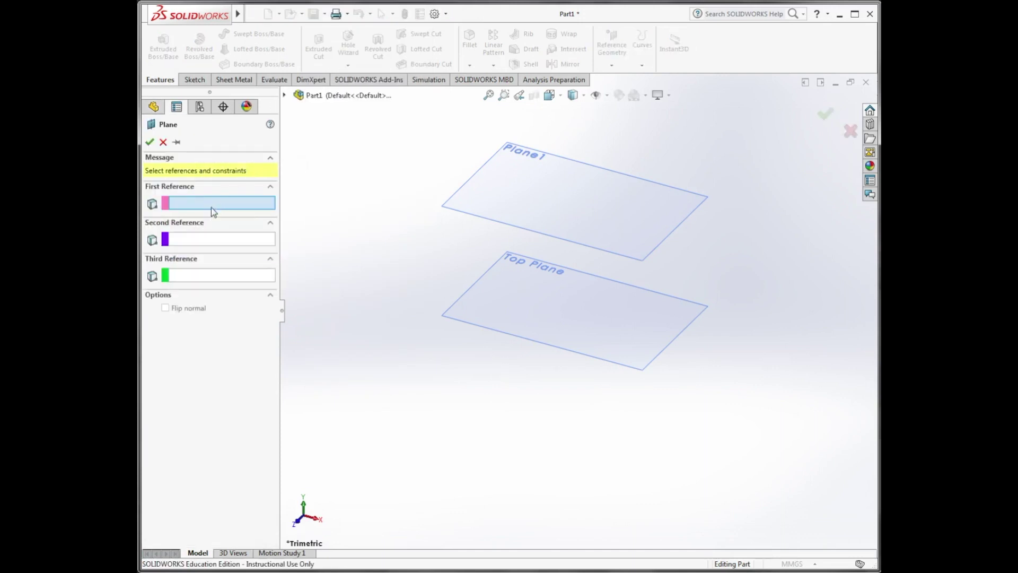
{"action": "left_click", "coordinate": [474, 180]}
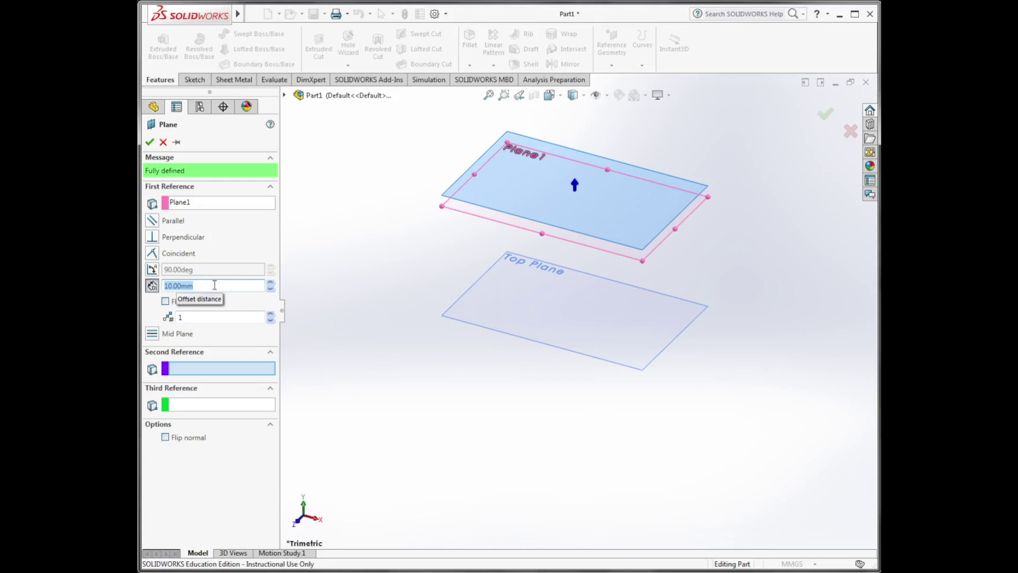
{"action": "type", "text": "100"}
{"action": "key", "text": "Return"}
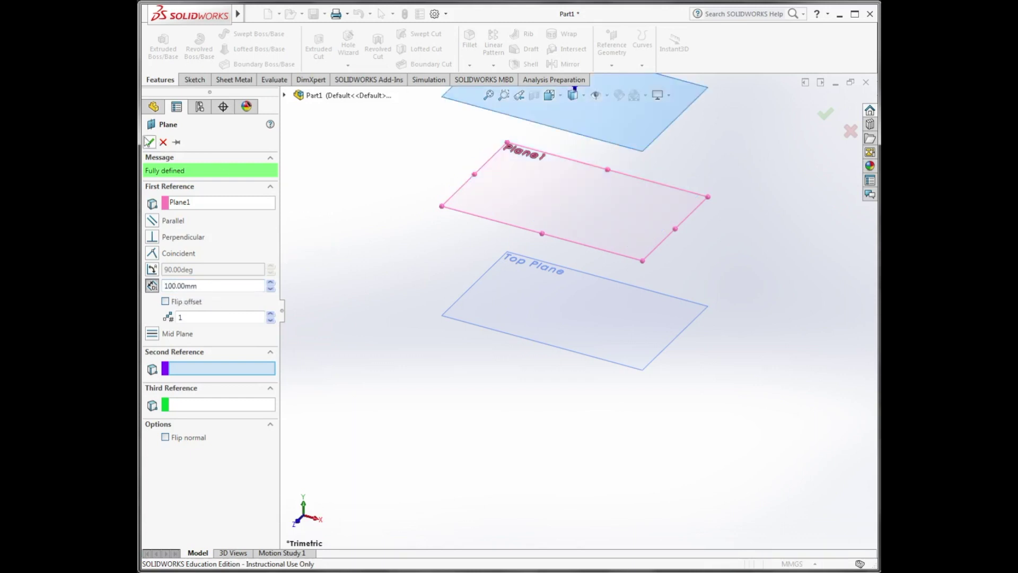
{"action": "left_click", "coordinate": [149, 143]}
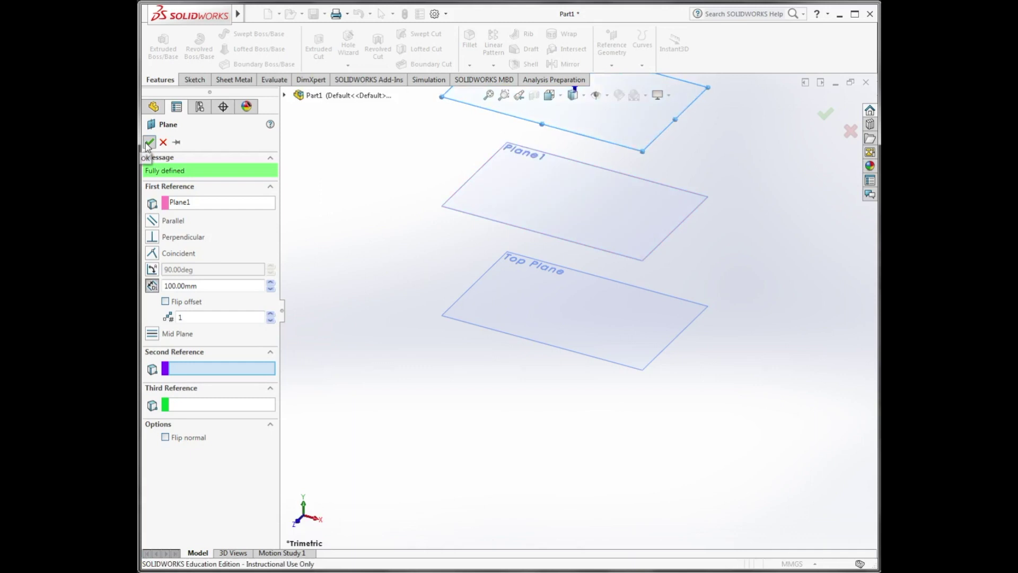
{"action": "left_click", "coordinate": [489, 96]}
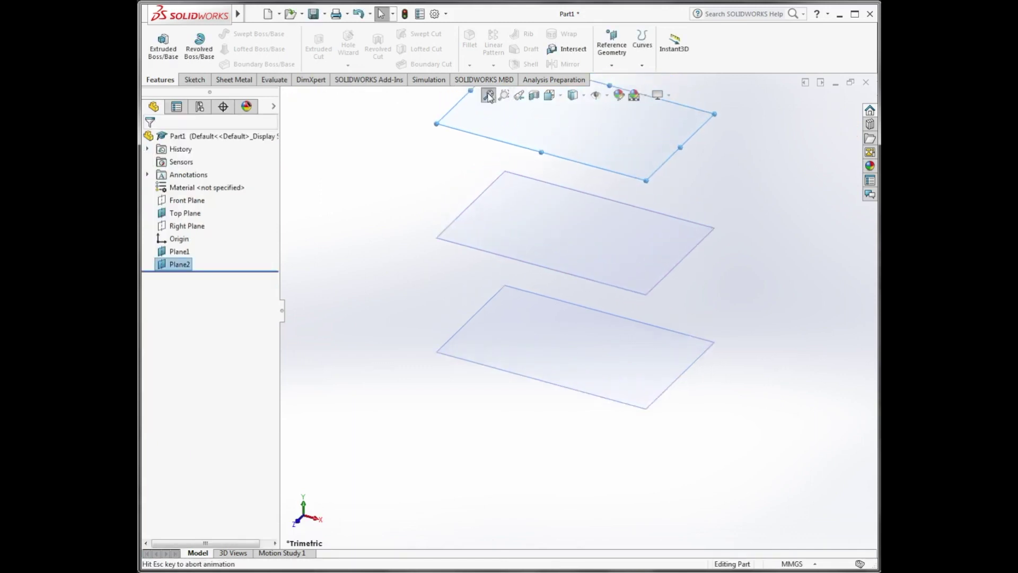
{"action": "left_click", "coordinate": [375, 251]}
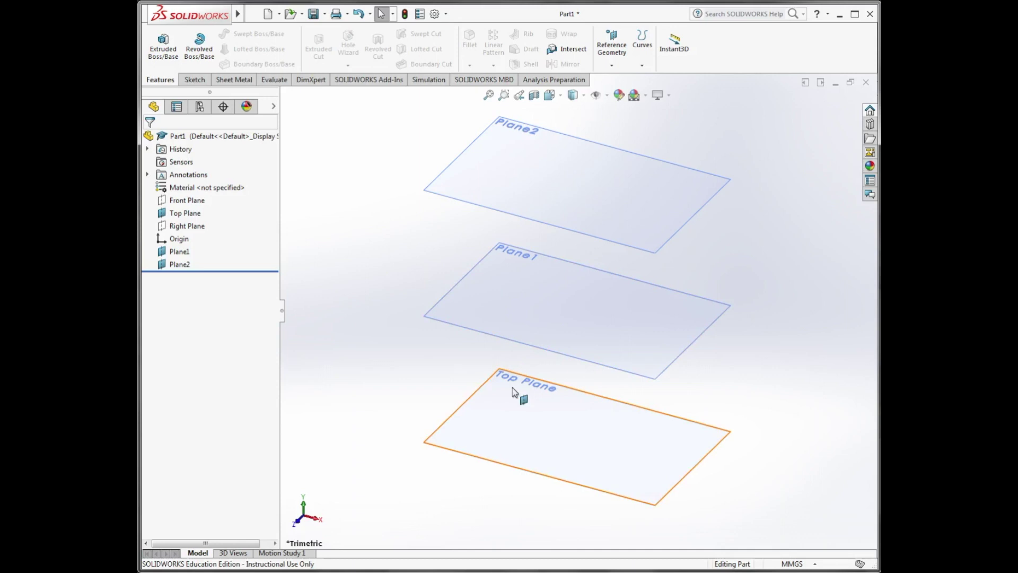
Step: View the three stacked planes from the standard top and front orientations, finishing in the isometric view
{"action": "key", "text": "space"}
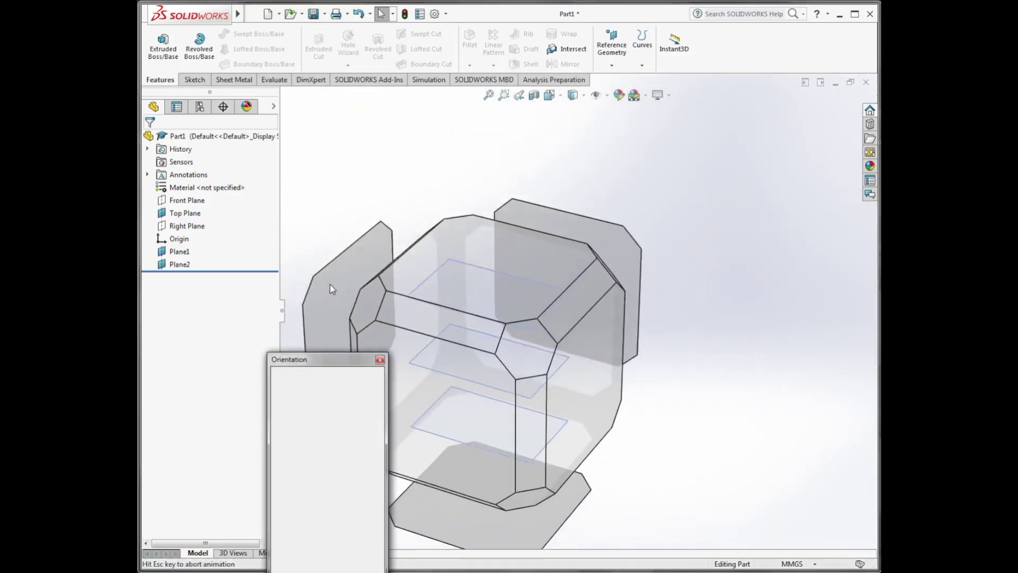
{"action": "left_click", "coordinate": [491, 305]}
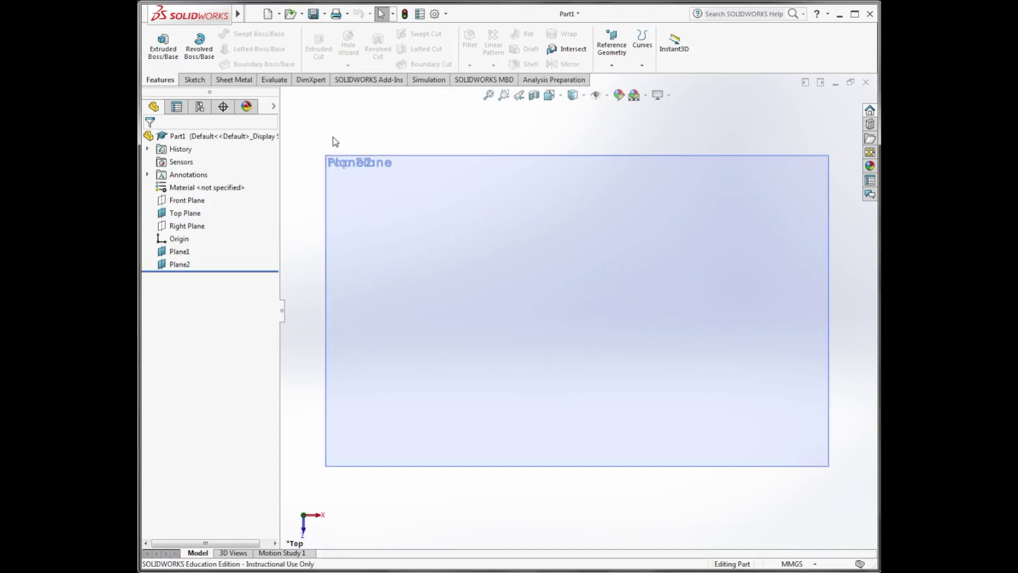
{"action": "key", "text": "ctrl+1"}
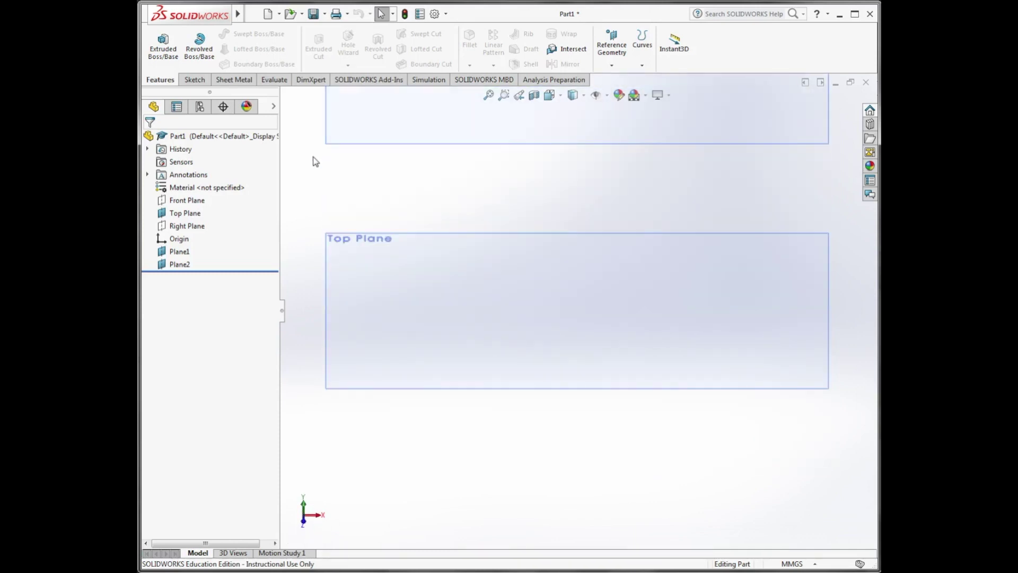
{"action": "key", "text": "space"}
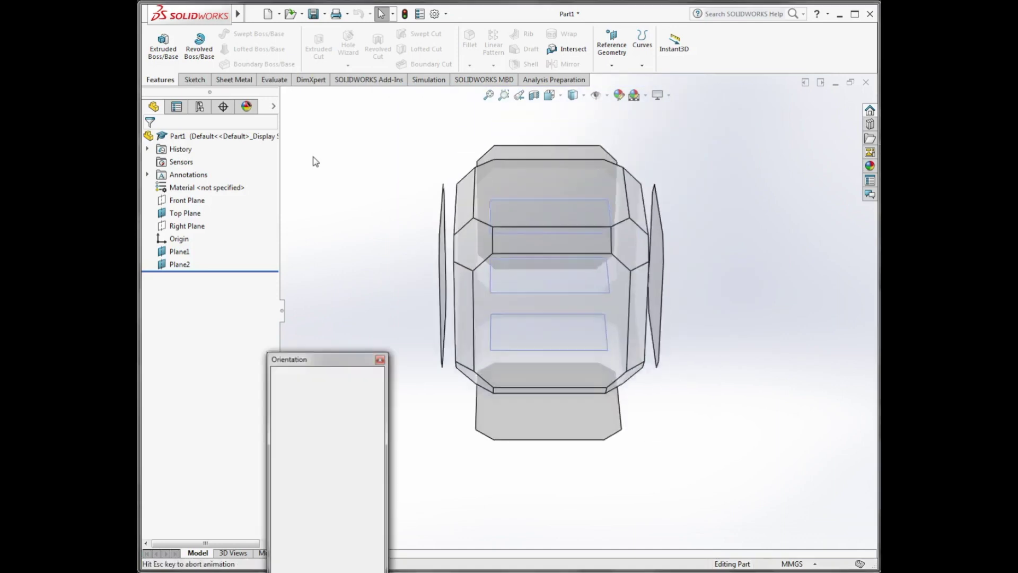
{"action": "left_click", "coordinate": [296, 412]}
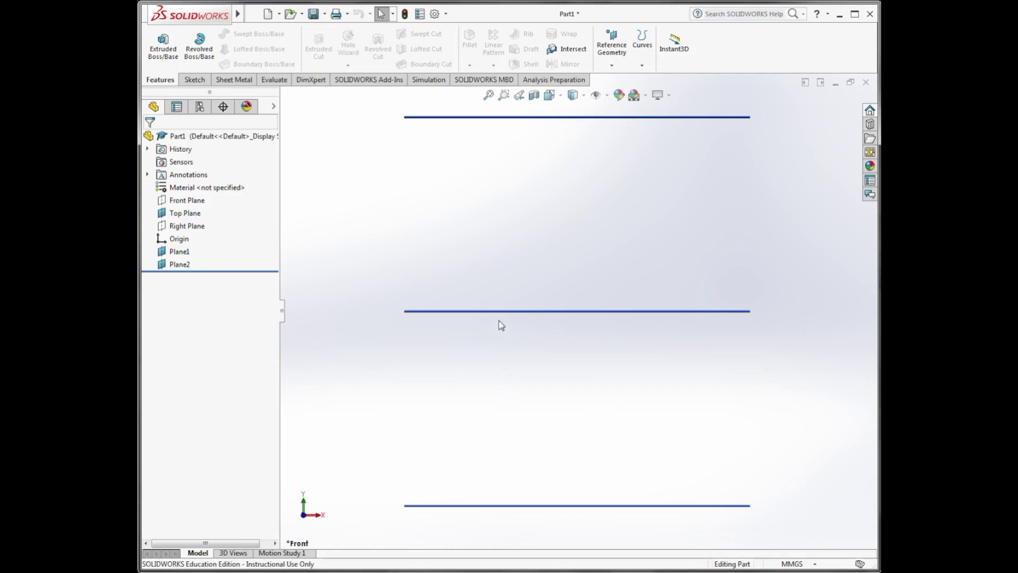
{"action": "key", "text": "space"}
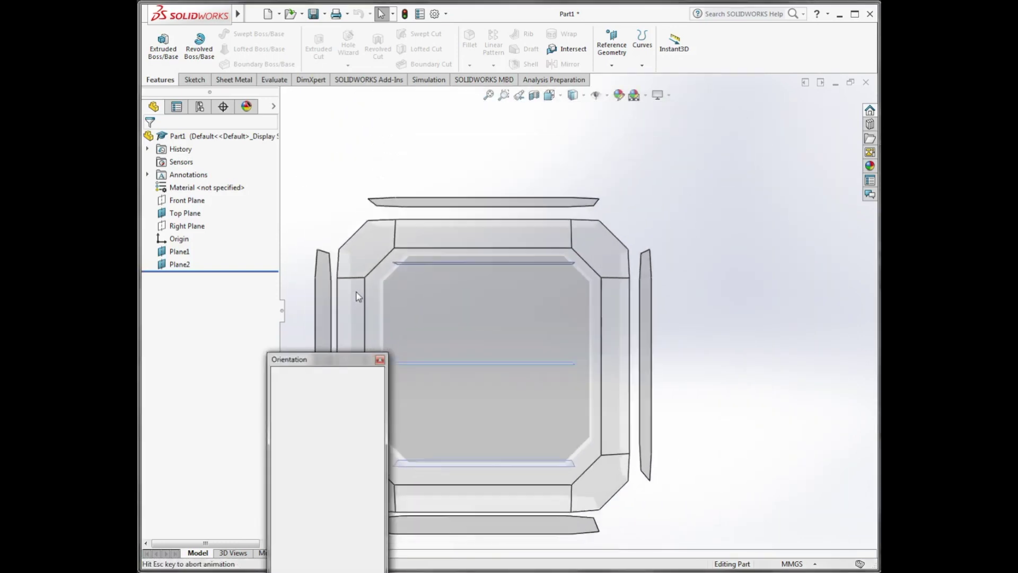
{"action": "left_click", "coordinate": [366, 395]}
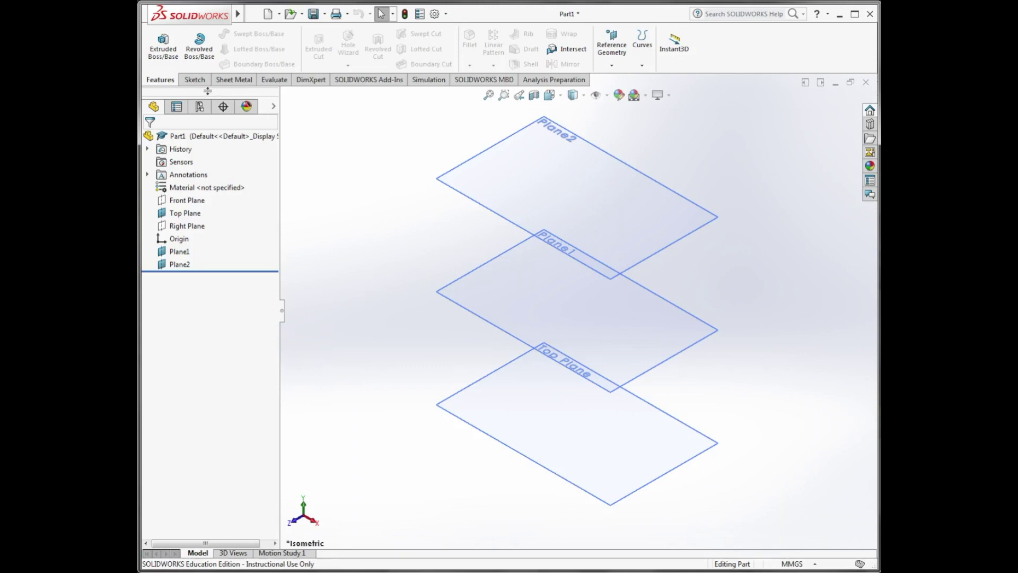
Step: Start a sketch on Plane1 and draw a center rectangle about 40.4 by 35.3 mm, centered on the origin
{"action": "left_click", "coordinate": [195, 79]}
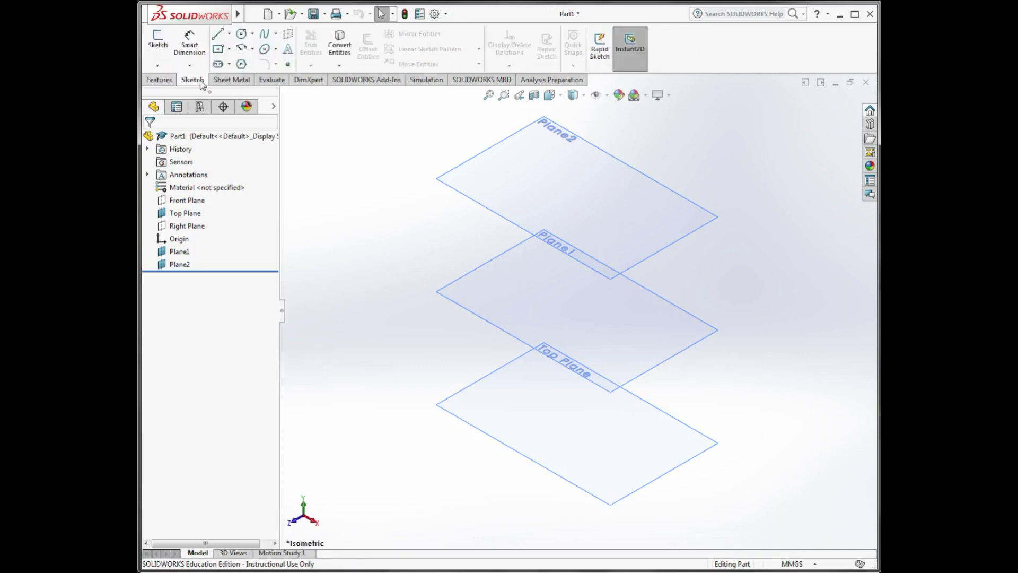
{"action": "left_click", "coordinate": [158, 43]}
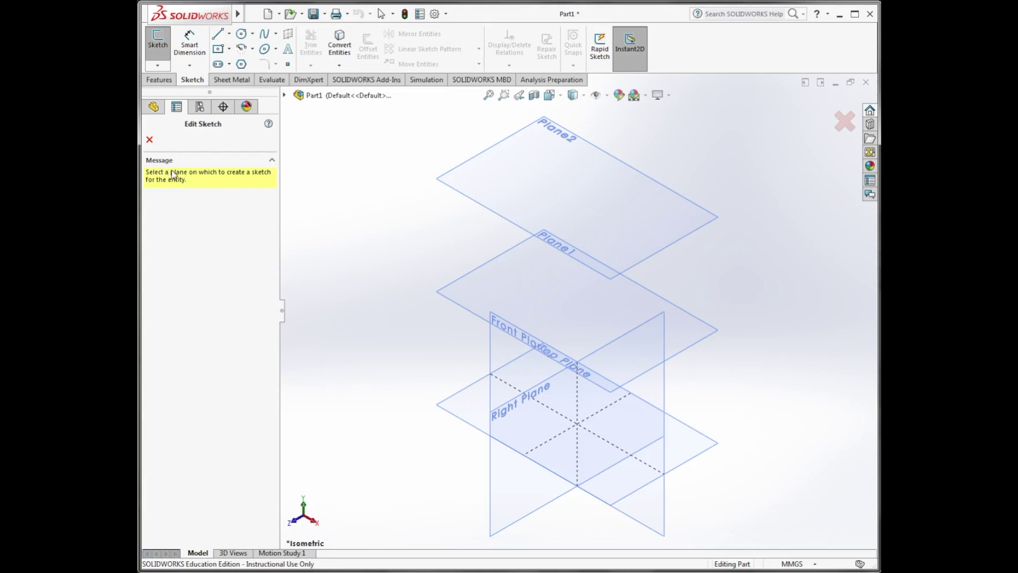
{"action": "left_click", "coordinate": [490, 266]}
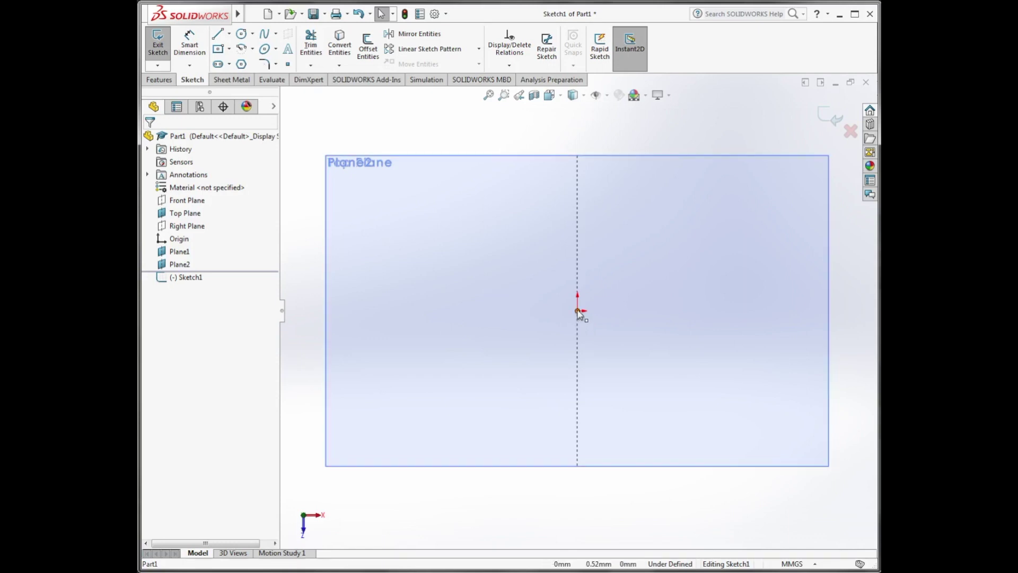
{"action": "left_click", "coordinate": [229, 49]}
{"action": "left_click", "coordinate": [237, 78]}
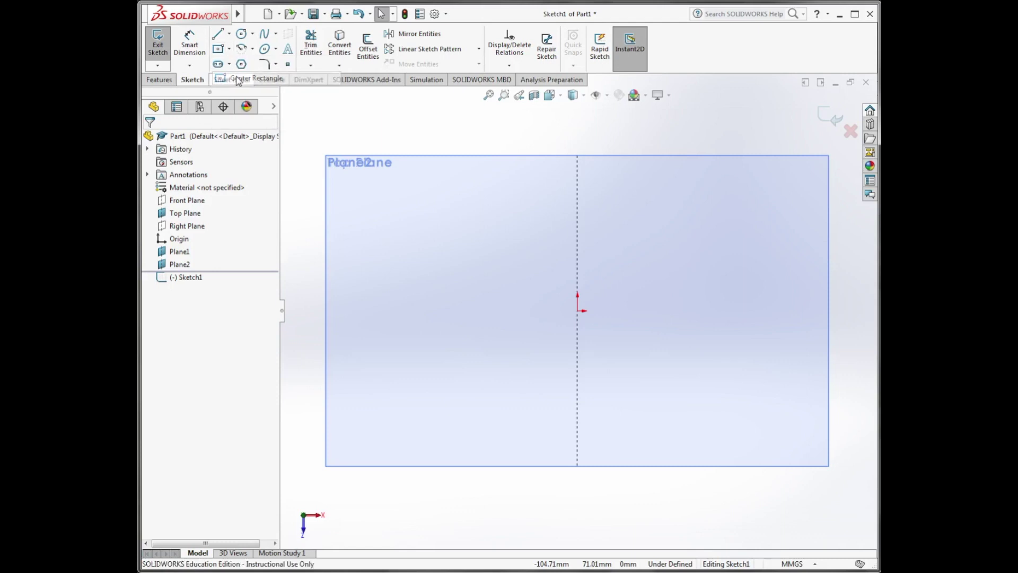
{"action": "left_click", "coordinate": [578, 312]}
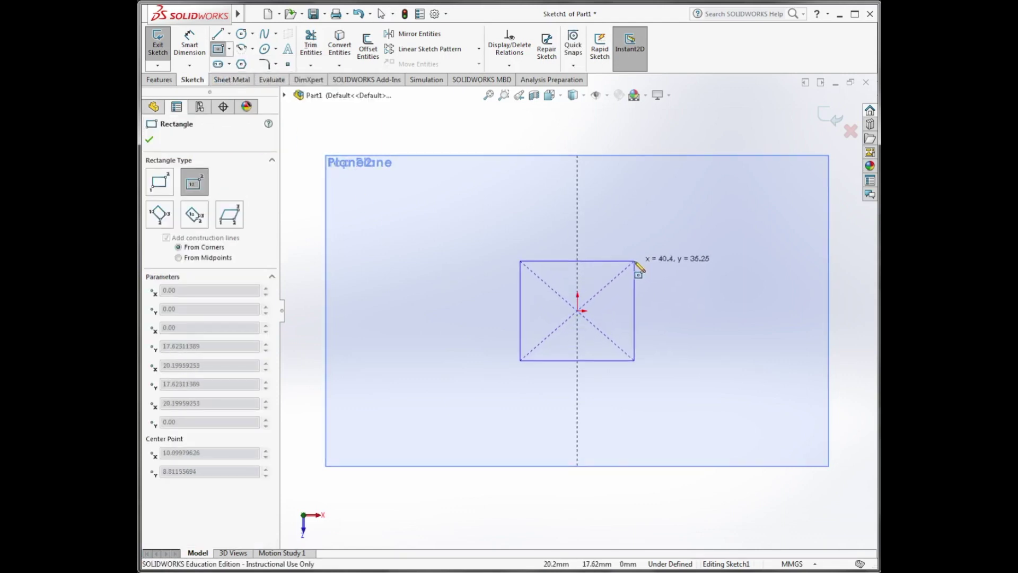
{"action": "left_click", "coordinate": [635, 261]}
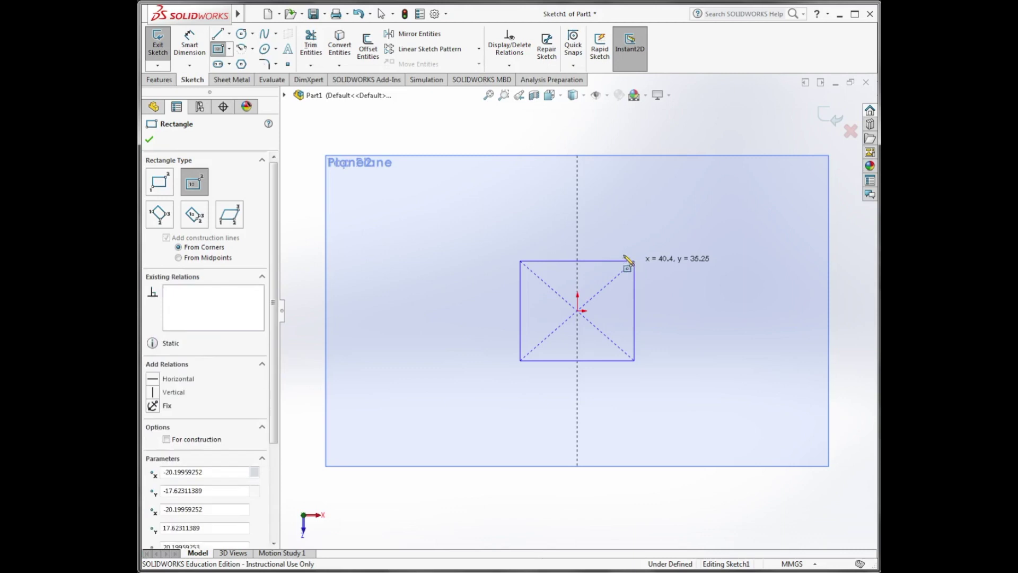
Step: Dimension the rectangle's upper horizontal edge to 50 mm
{"action": "left_click", "coordinate": [188, 38]}
{"action": "left_click", "coordinate": [563, 262]}
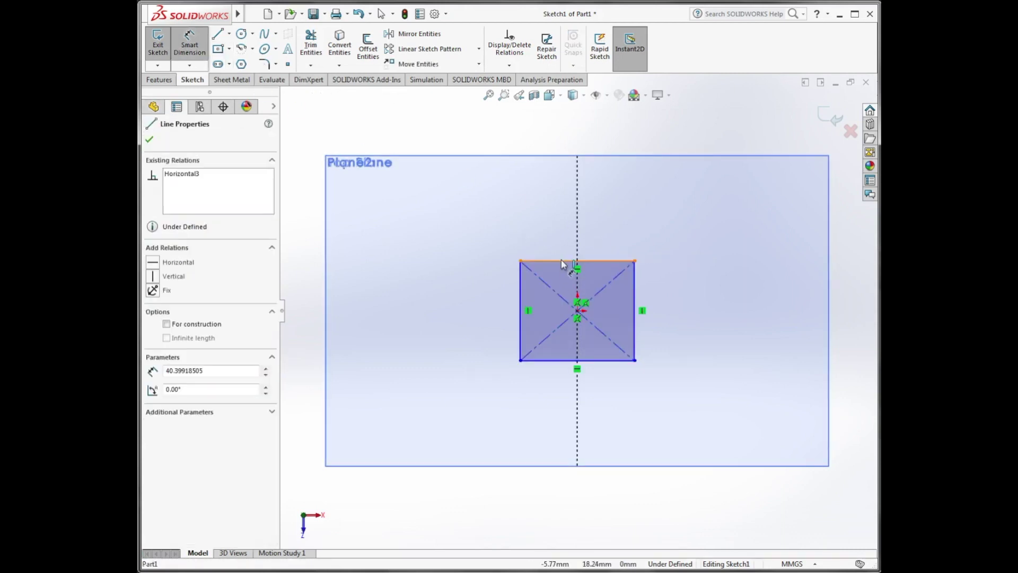
{"action": "left_click", "coordinate": [561, 222]}
{"action": "type", "text": "50"}
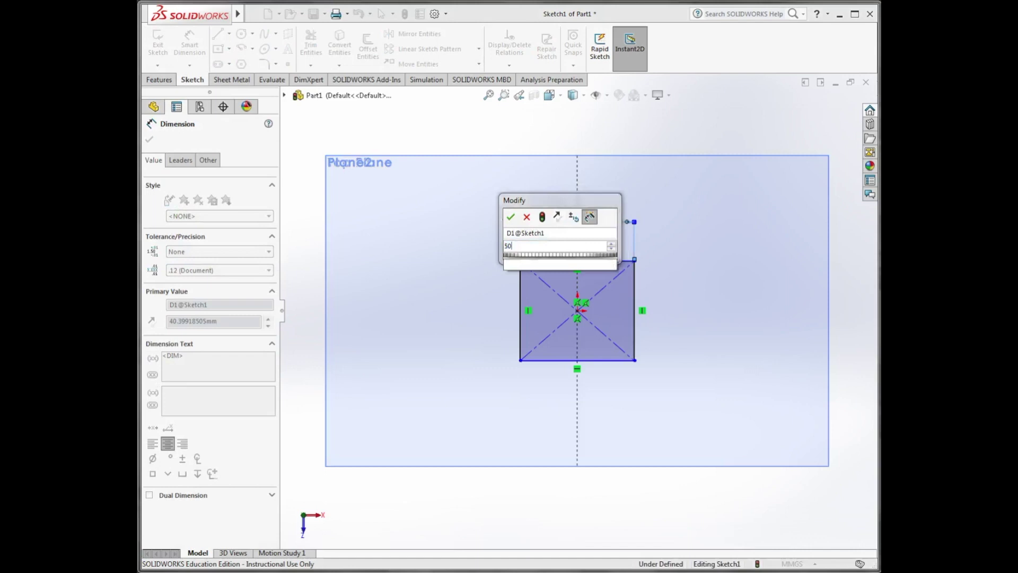
{"action": "key", "text": "Return"}
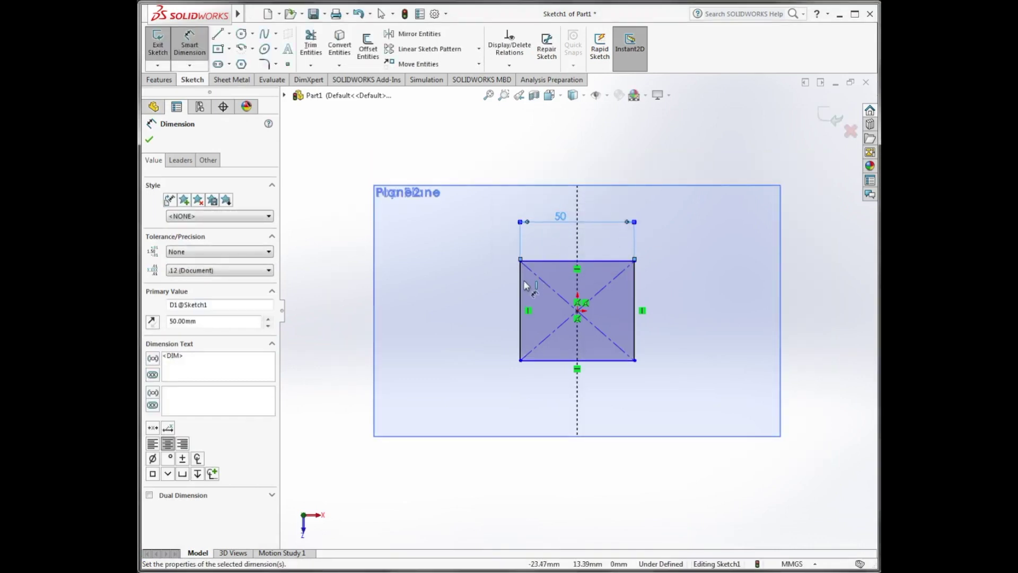
Step: Dimension the rectangle's left vertical edge to 50 mm, then exit the sketch and return to the isometric view
{"action": "left_click", "coordinate": [521, 289]}
{"action": "left_click", "coordinate": [466, 307]}
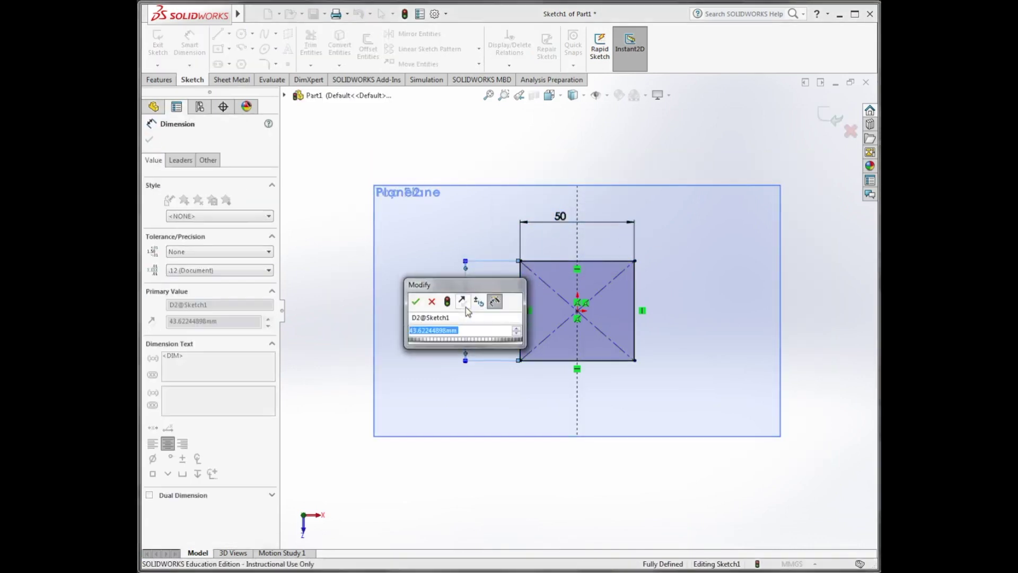
{"action": "type", "text": "50"}
{"action": "key", "text": "Return"}
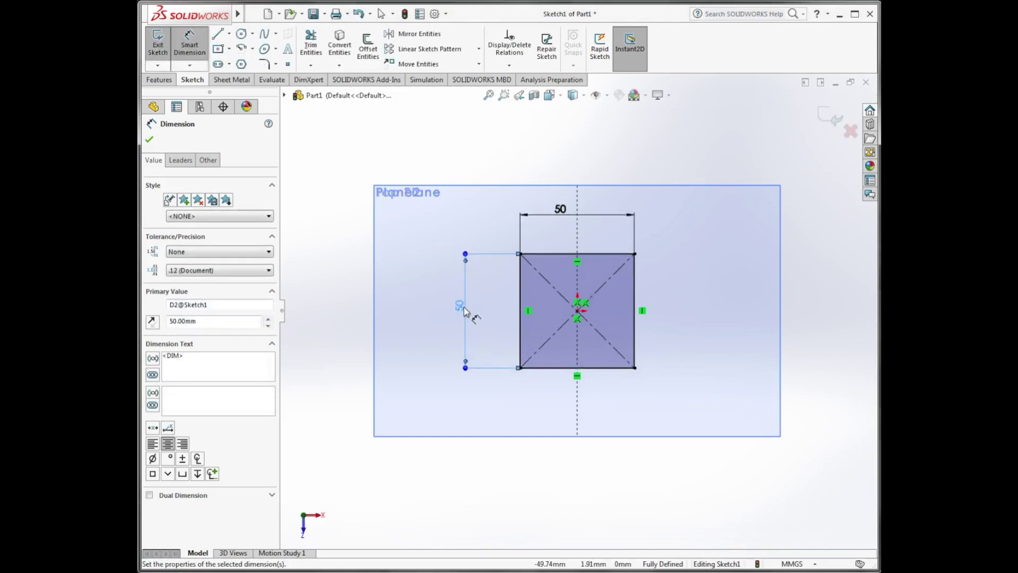
{"action": "key", "text": "Escape"}
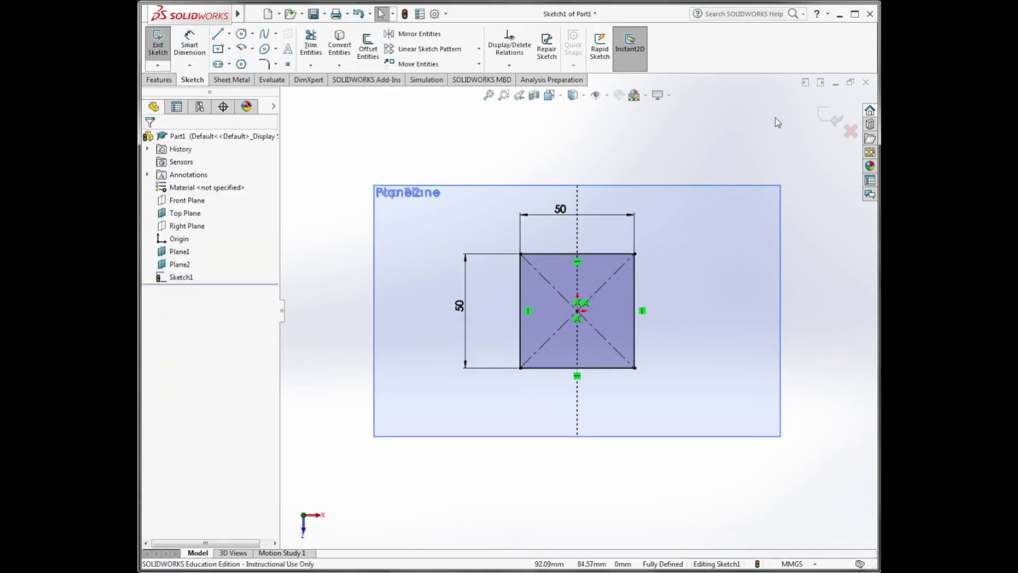
{"action": "left_click", "coordinate": [830, 116]}
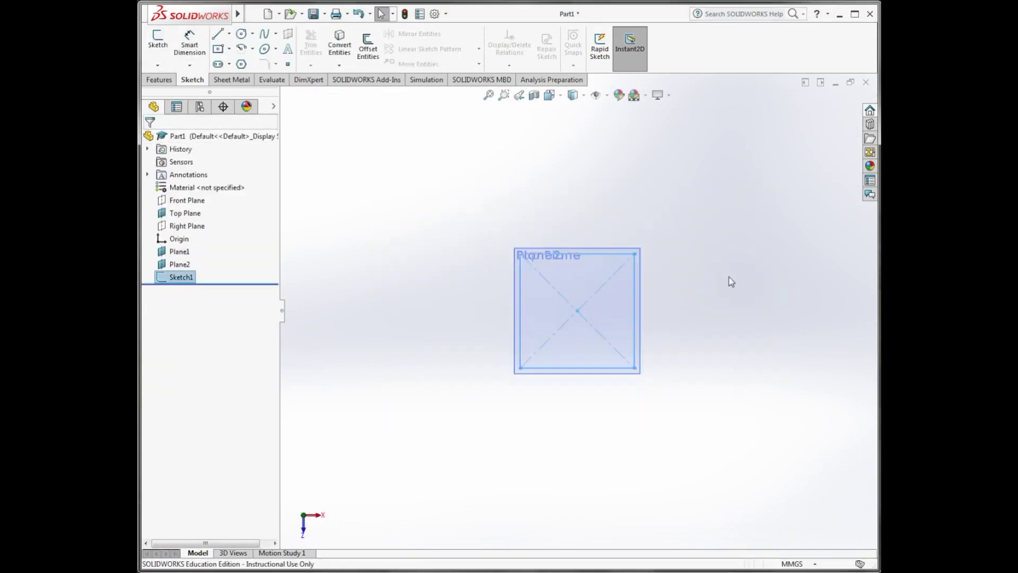
{"action": "key", "text": "space"}
{"action": "left_click", "coordinate": [371, 397]}
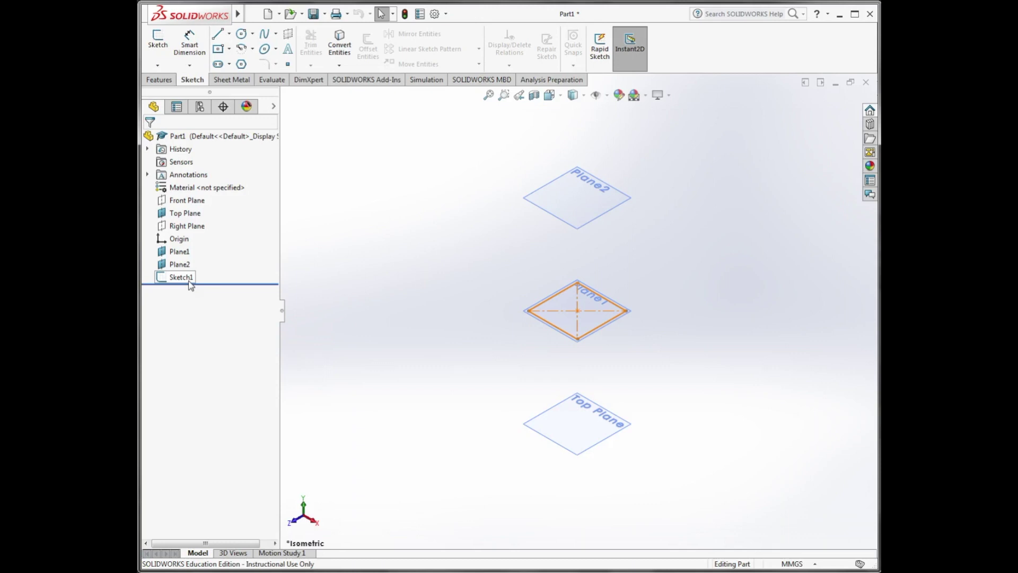
Step: Start a sketch on the Top Plane and draw a center rectangle about 59.5 by 60.1 mm, centered on the origin
{"action": "left_click", "coordinate": [157, 40]}
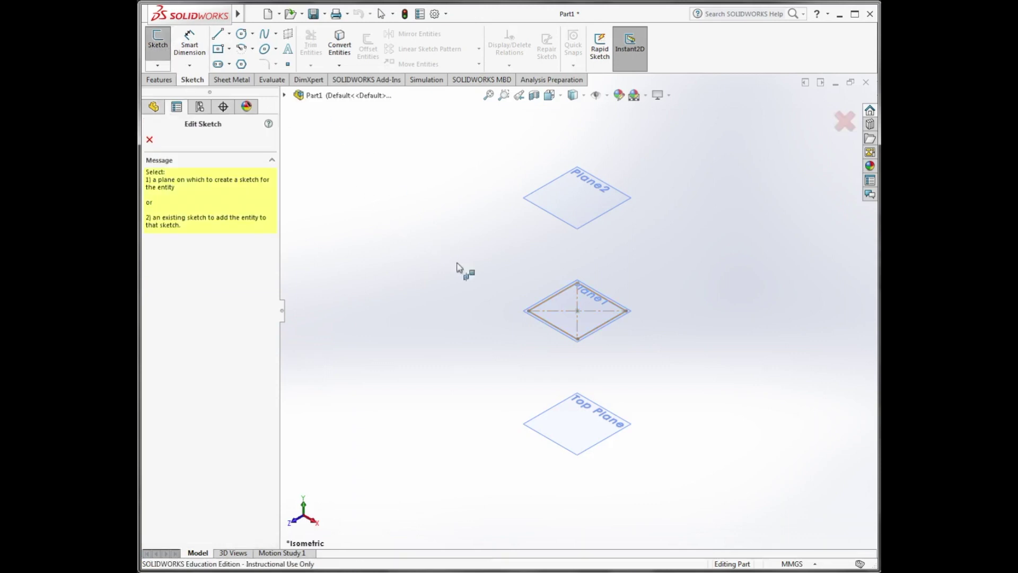
{"action": "left_click", "coordinate": [549, 411]}
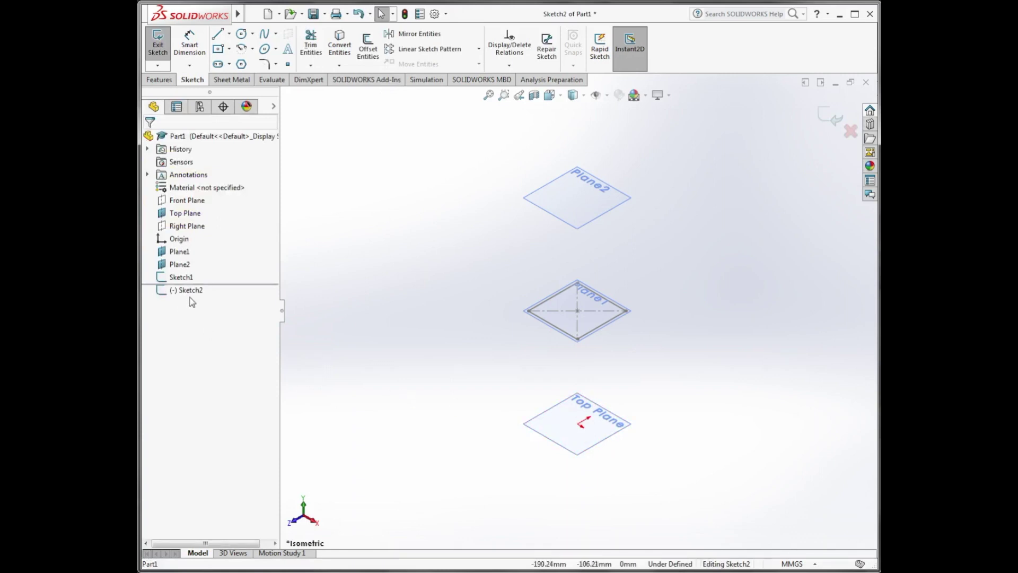
{"action": "key", "text": "space"}
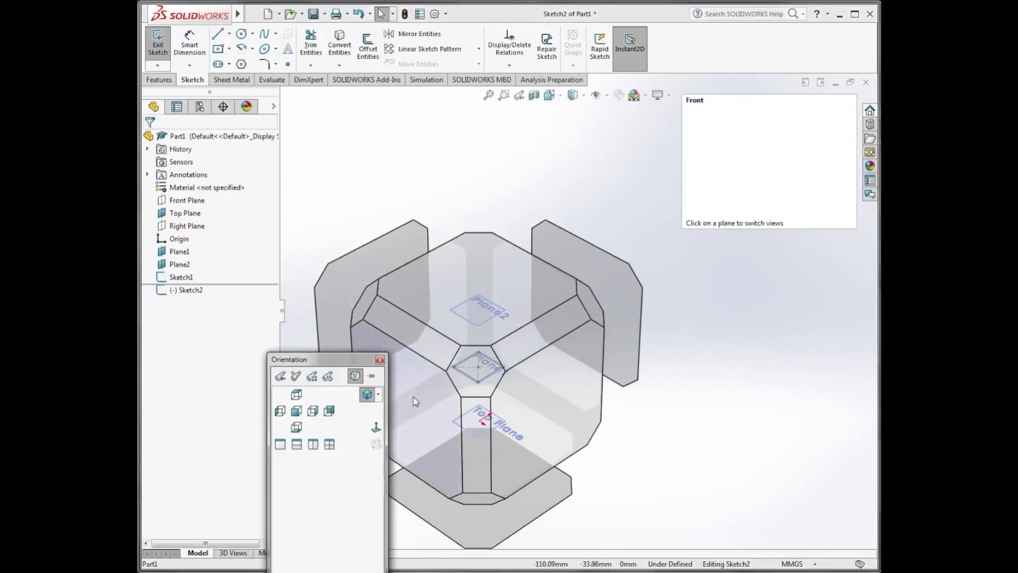
{"action": "left_click", "coordinate": [384, 438]}
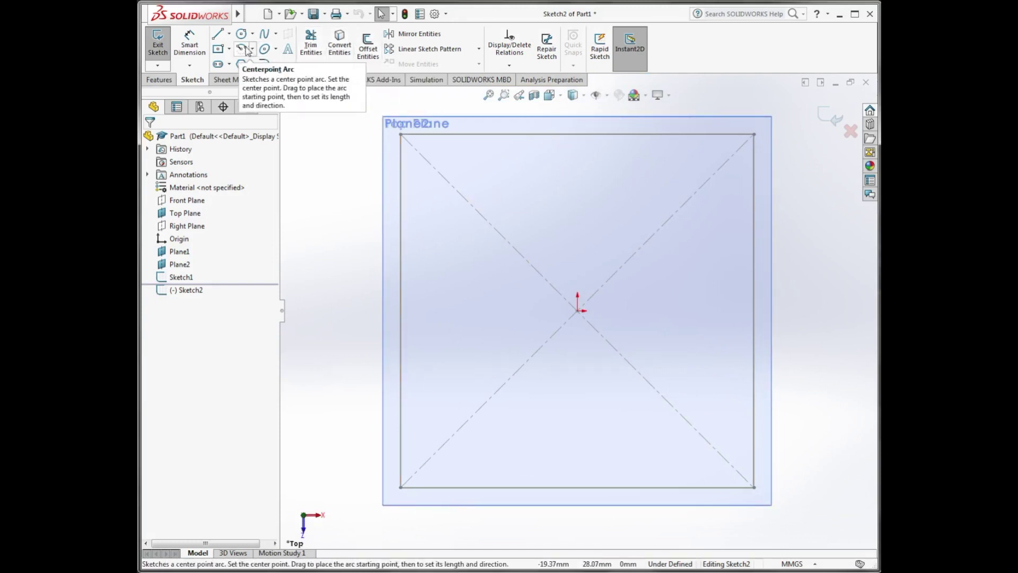
{"action": "left_click", "coordinate": [218, 49]}
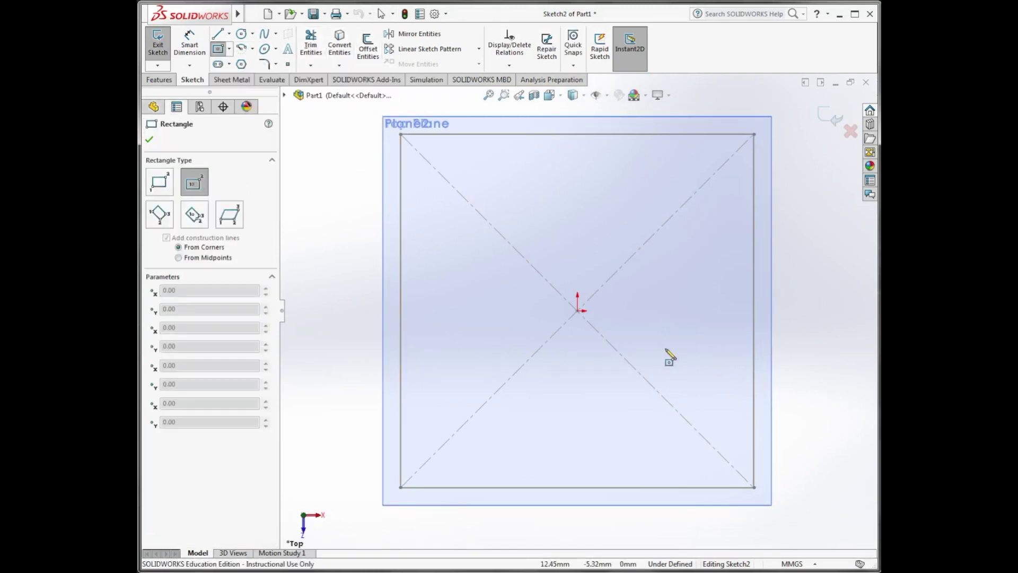
{"action": "left_click", "coordinate": [579, 312]}
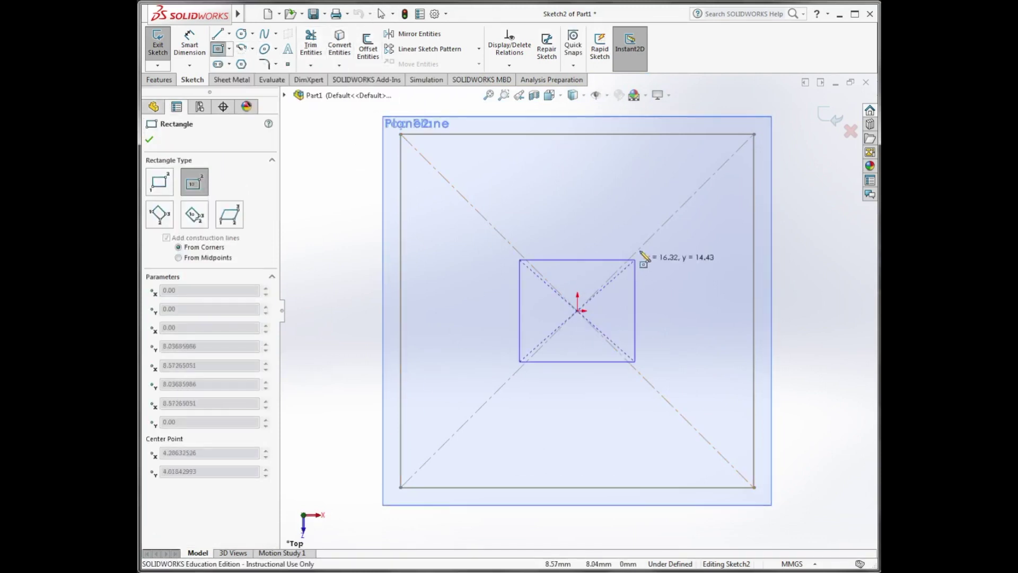
{"action": "left_click", "coordinate": [791, 106]}
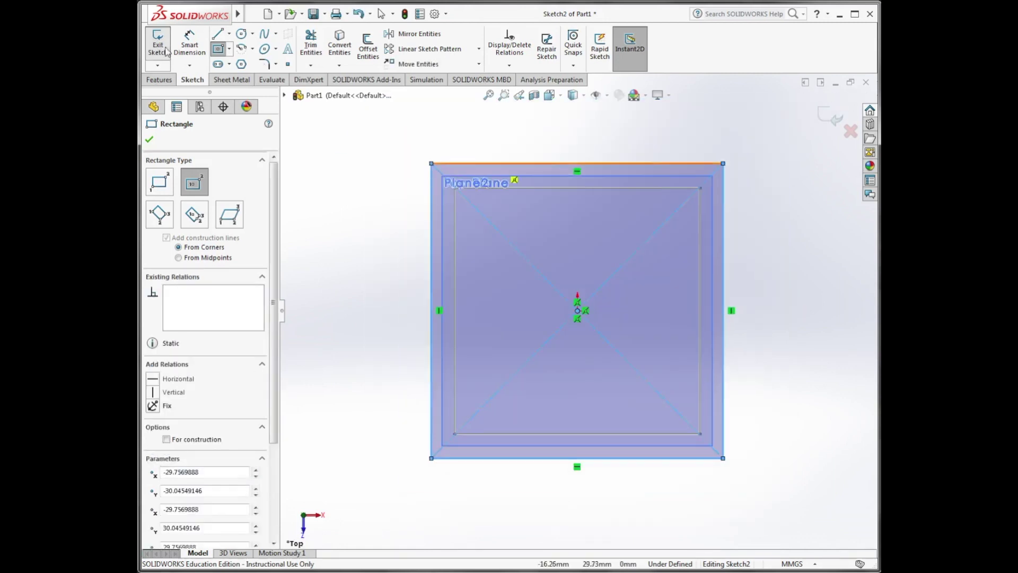
Step: Dimension the upper horizontal edge of the Top Plane rectangle to 60 mm
{"action": "left_click", "coordinate": [190, 45]}
{"action": "left_click", "coordinate": [518, 163]}
{"action": "left_click", "coordinate": [519, 139]}
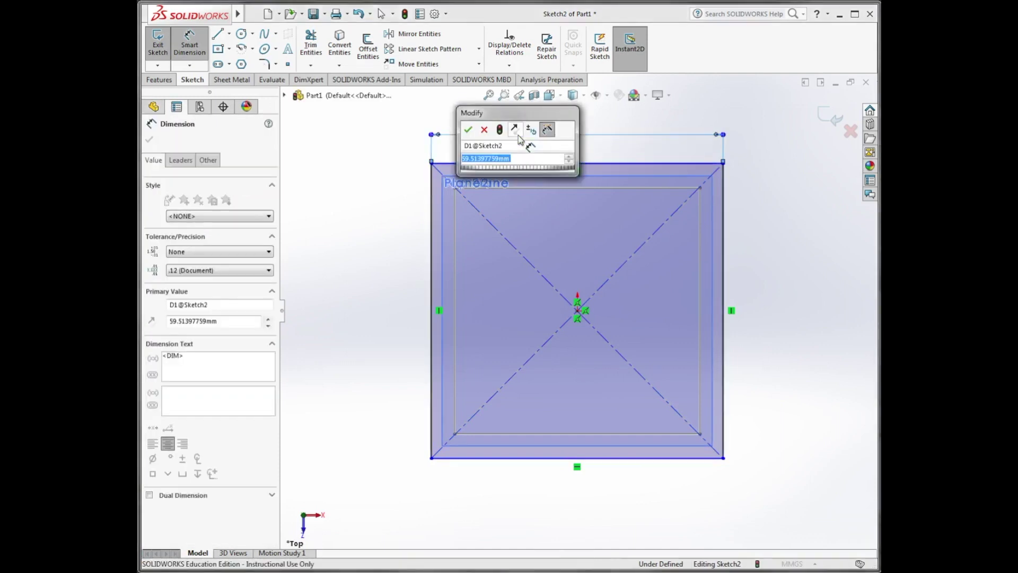
{"action": "type", "text": "60"}
{"action": "key", "text": "Return"}
Step: Dimension the Top Plane rectangle's left vertical edge to 60 mm, then exit the sketch and return to the isometric view
{"action": "left_click", "coordinate": [432, 216]}
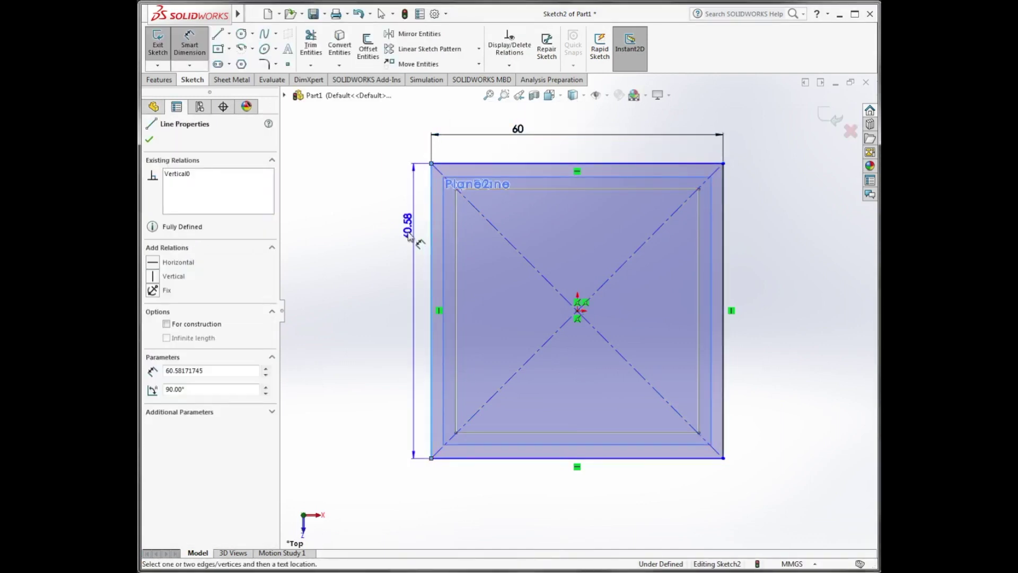
{"action": "left_click", "coordinate": [408, 237]}
{"action": "type", "text": "60.00mm"}
{"action": "key", "text": "Return"}
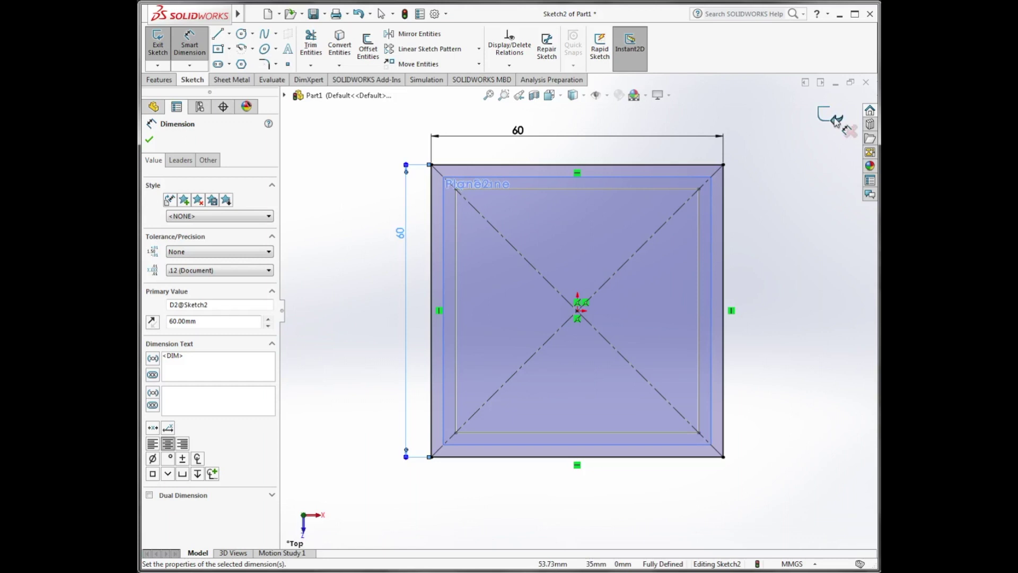
{"action": "left_click", "coordinate": [833, 118]}
{"action": "key", "text": "space"}
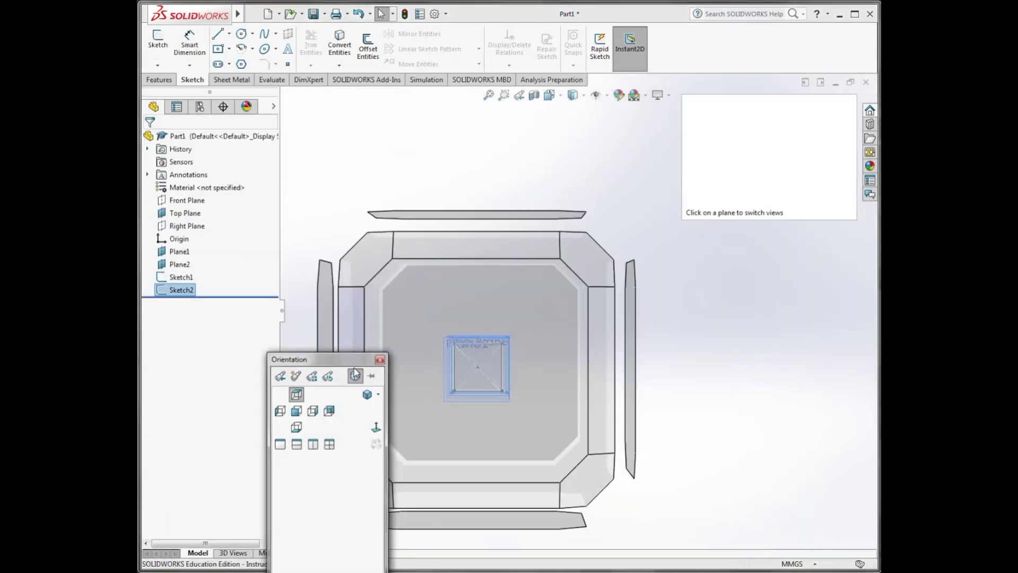
{"action": "left_click", "coordinate": [367, 395]}
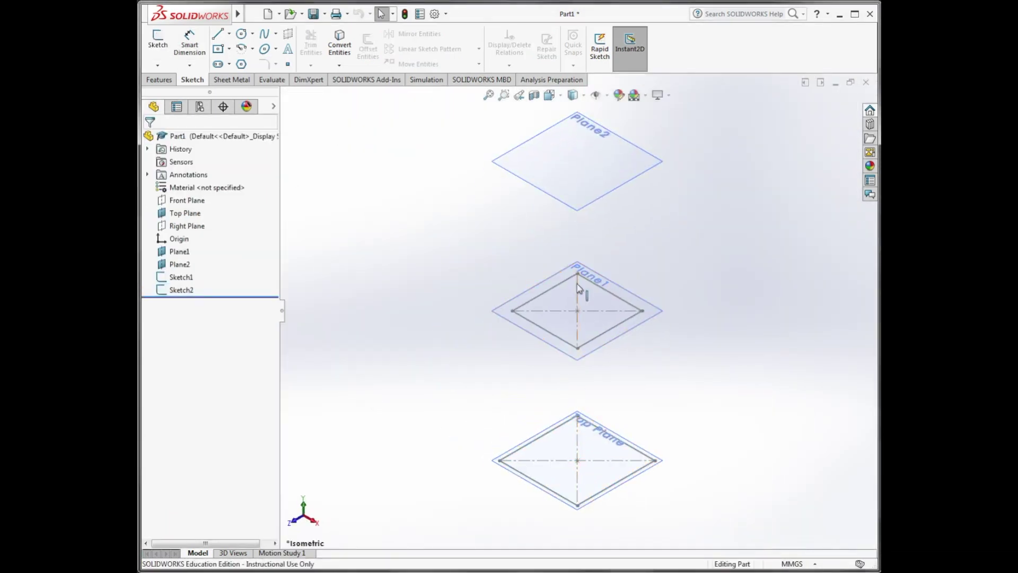
Step: Start a sketch on Plane2 and draw a center rectangle about 68.4 by 68.9 mm, centered on the origin
{"action": "left_click", "coordinate": [163, 45]}
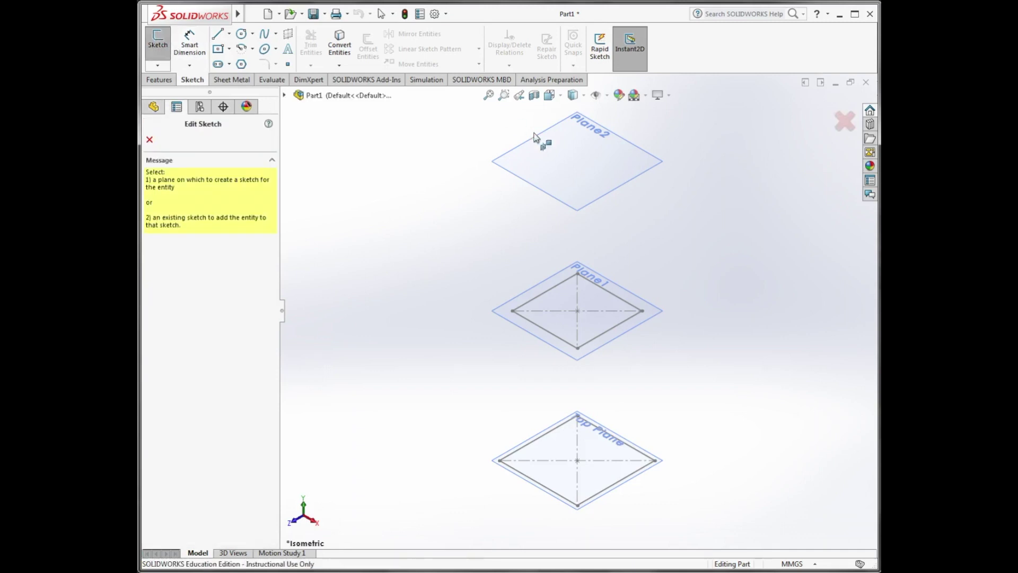
{"action": "left_click", "coordinate": [538, 159]}
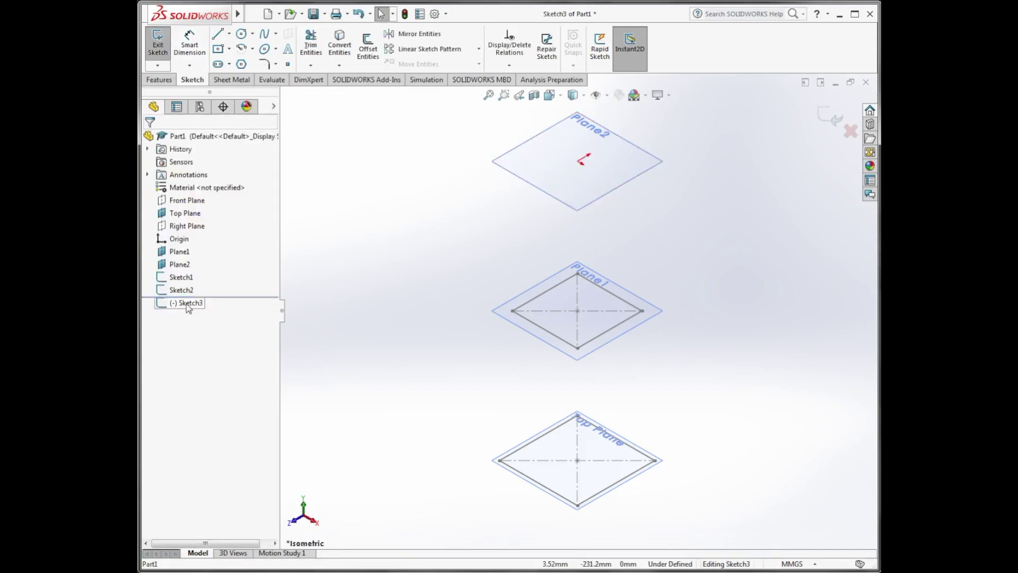
{"action": "key", "text": "space"}
{"action": "left_click", "coordinate": [373, 427]}
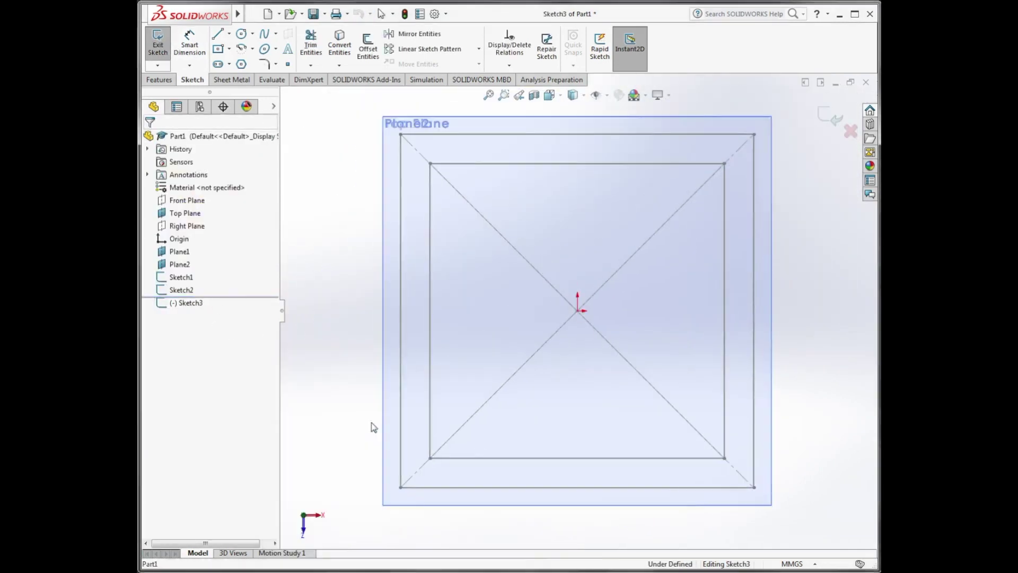
{"action": "left_click", "coordinate": [218, 48]}
{"action": "left_click", "coordinate": [578, 310]}
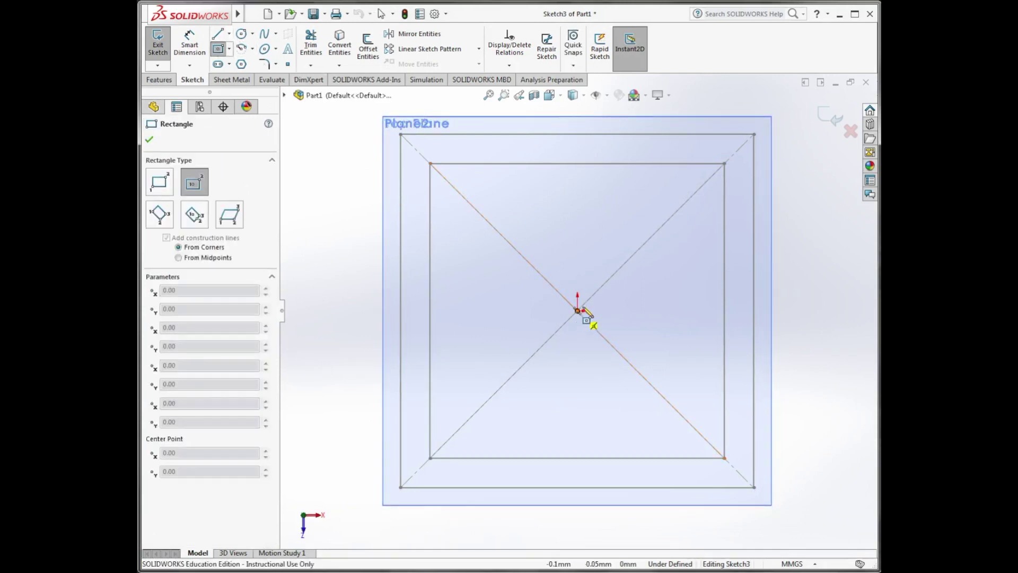
{"action": "left_click", "coordinate": [780, 108]}
Step: Dimension the left vertical edge of the Plane2 rectangle to 70 mm
{"action": "left_click", "coordinate": [189, 45]}
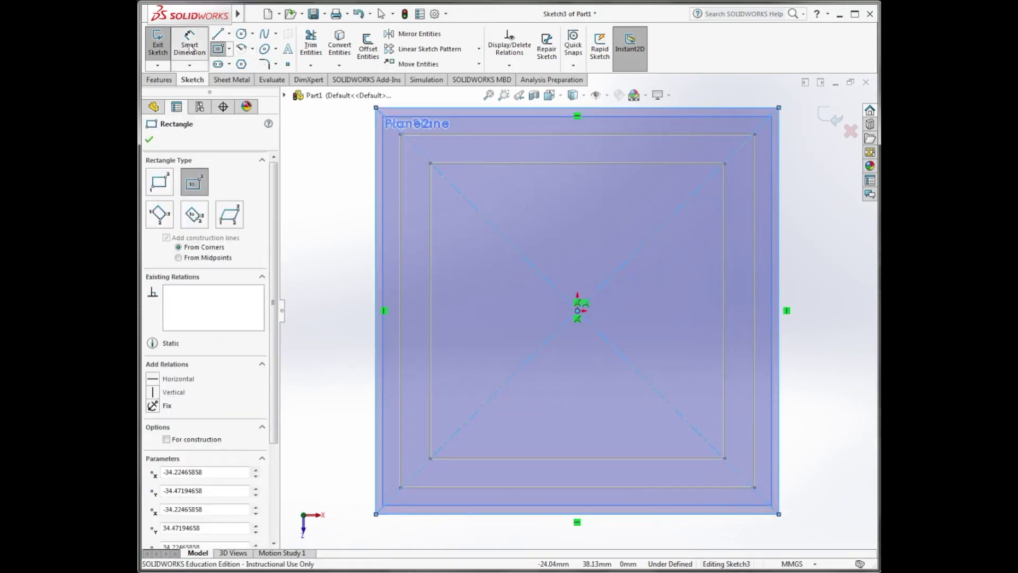
{"action": "left_click", "coordinate": [378, 237]}
{"action": "left_click", "coordinate": [344, 237]}
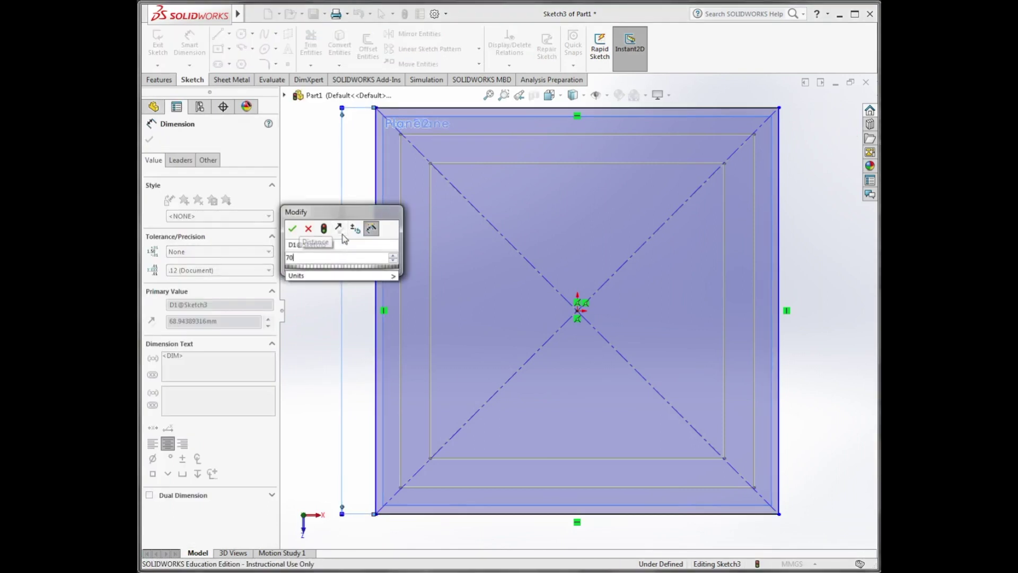
{"action": "key", "text": "Return"}
Step: Dimension the Plane2 rectangle's lower horizontal edge to 70 mm, then exit the sketch and return to the isometric view
{"action": "left_click", "coordinate": [648, 516]}
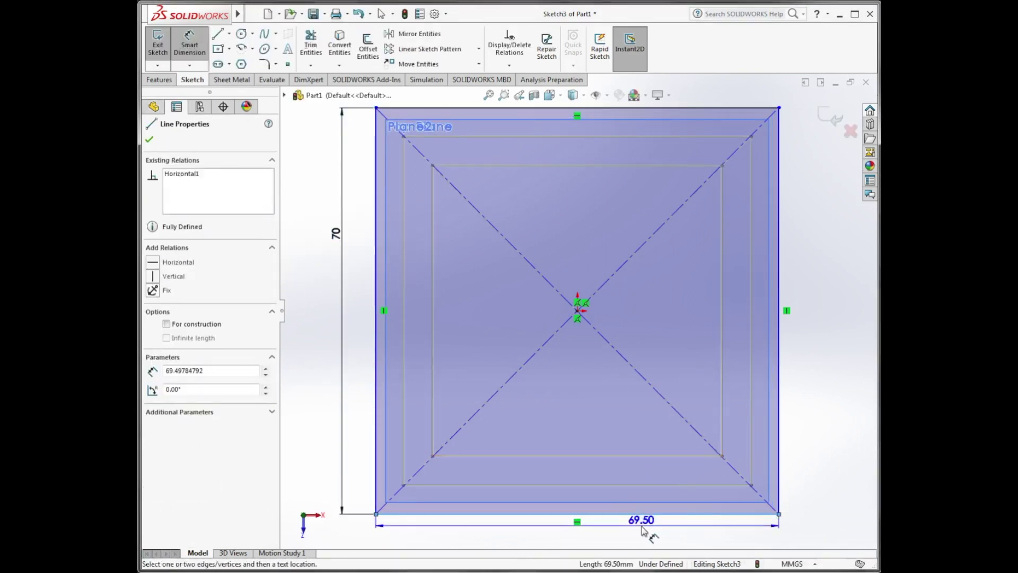
{"action": "left_click", "coordinate": [640, 536]}
{"action": "type", "text": "70"}
{"action": "key", "text": "Return"}
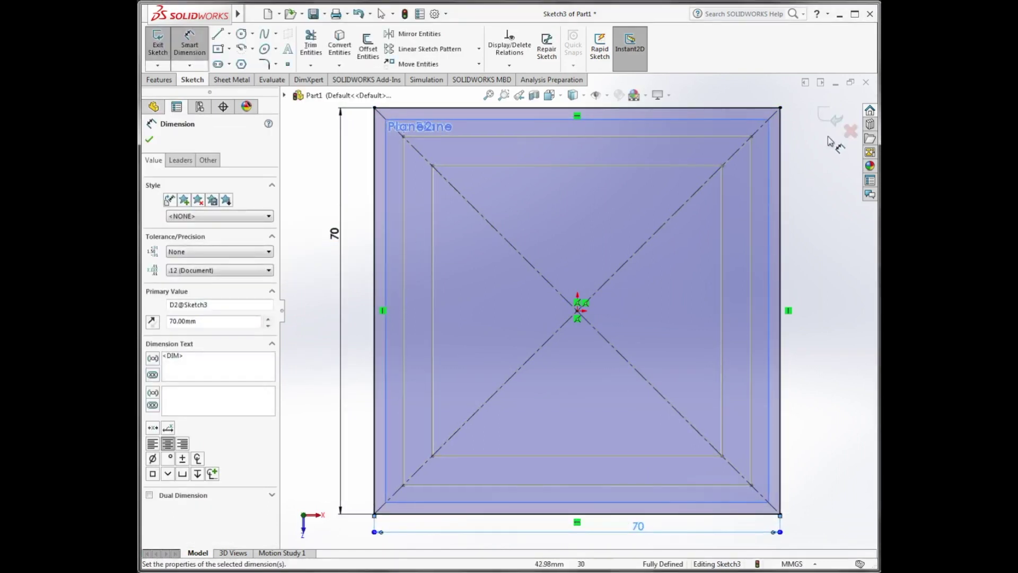
{"action": "left_click", "coordinate": [830, 123]}
{"action": "key", "text": "f"}
{"action": "key", "text": "space"}
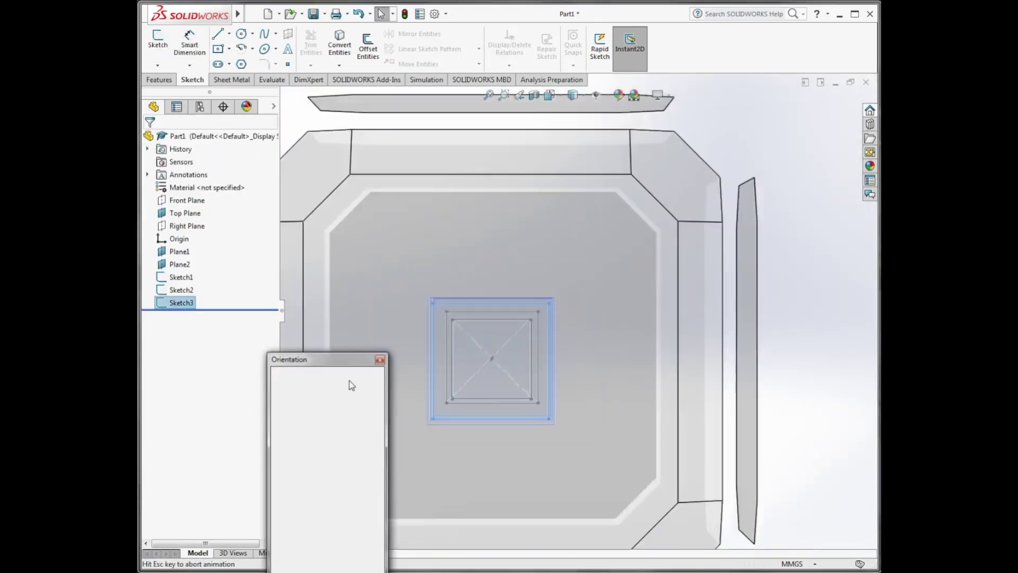
{"action": "left_click", "coordinate": [367, 395]}
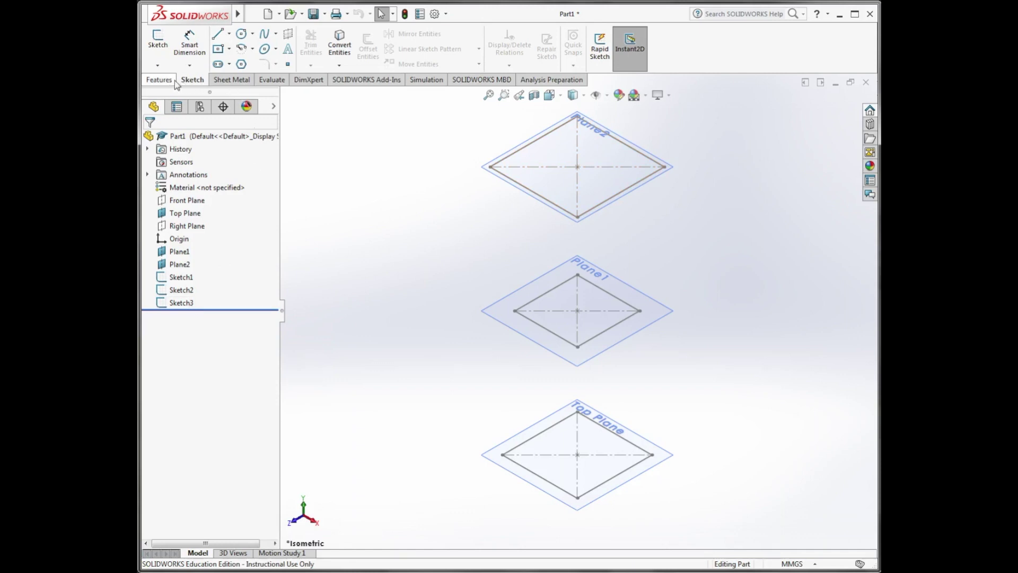
Step: Loft through the Top Plane square's left corner, the Plane1 square's front corner and the Plane2 square's left corner
{"action": "left_click", "coordinate": [160, 80]}
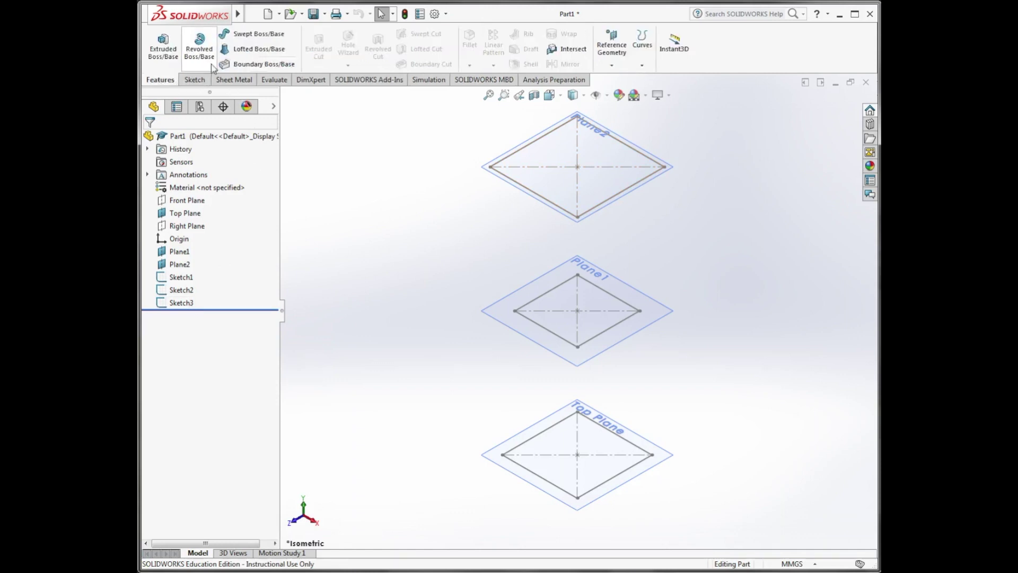
{"action": "left_click", "coordinate": [247, 51]}
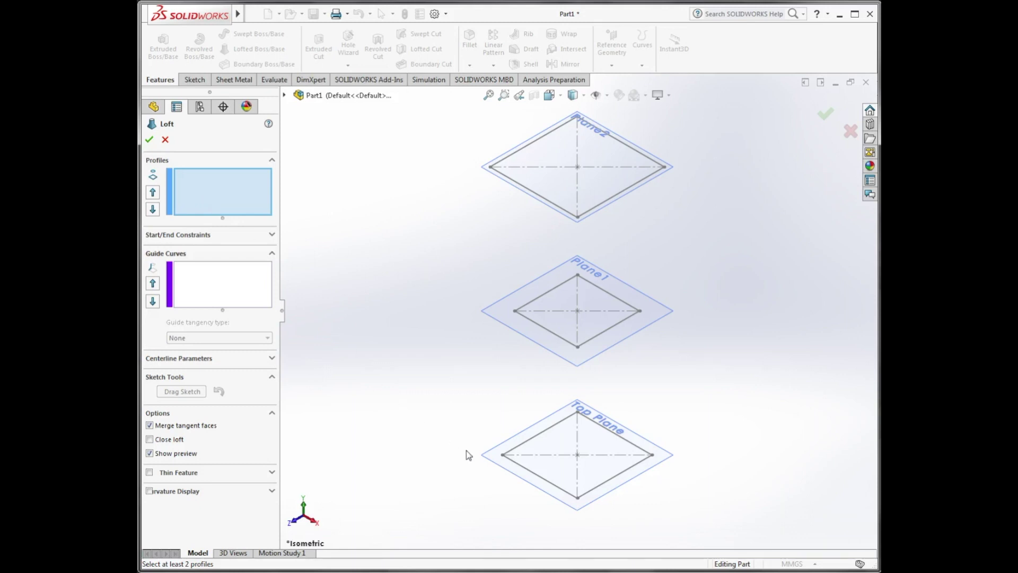
{"action": "left_click", "coordinate": [503, 456]}
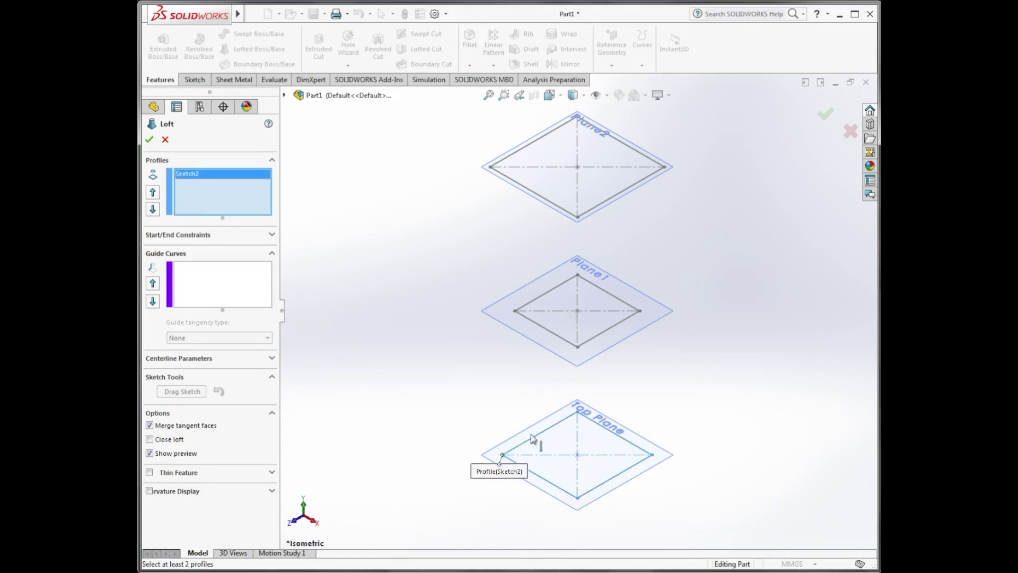
{"action": "left_click", "coordinate": [578, 348]}
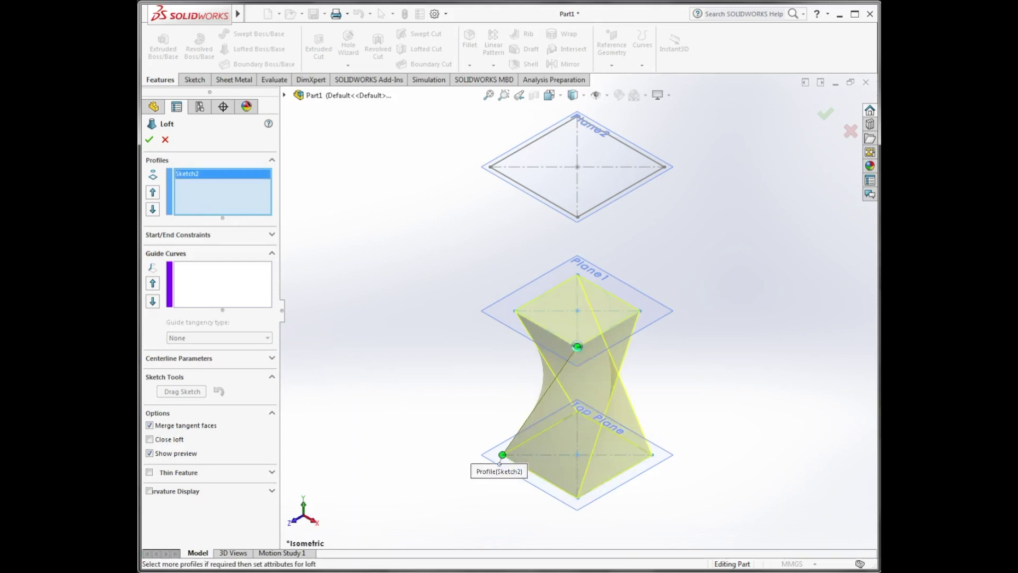
{"action": "left_click", "coordinate": [490, 168]}
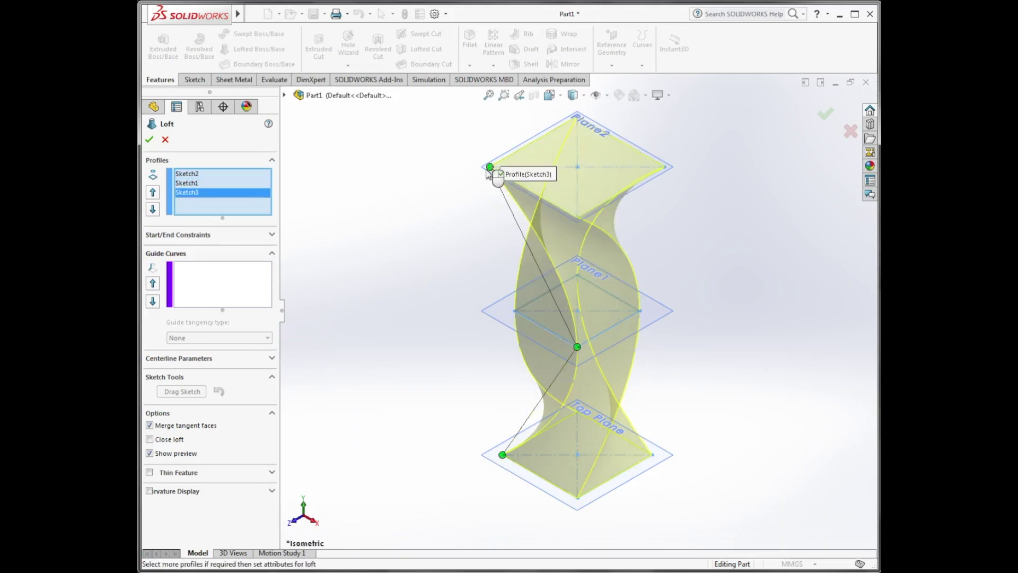
{"action": "left_click", "coordinate": [149, 139]}
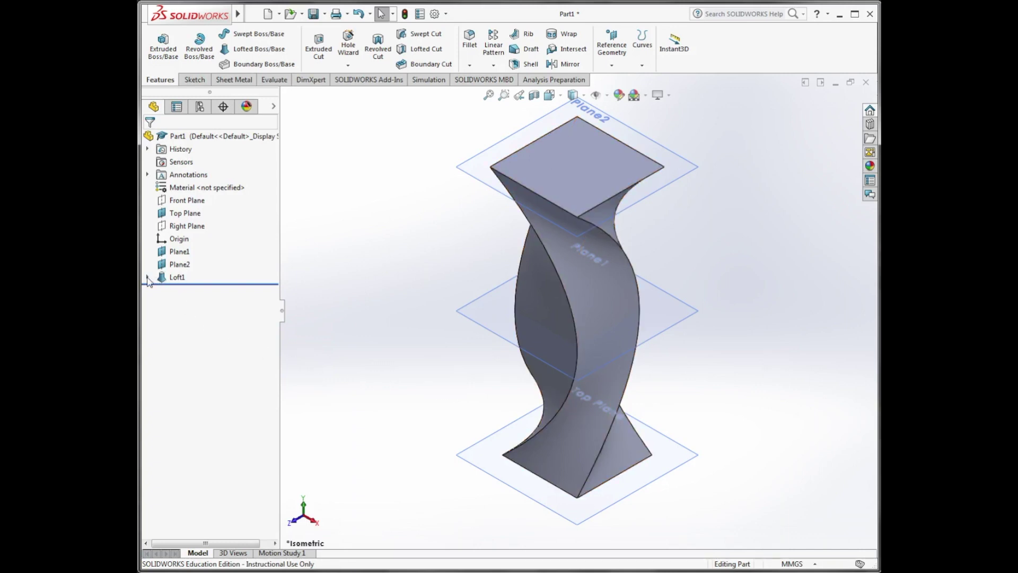
Step: Edit the loft feature and remove all three sketches from its profiles
{"action": "left_click", "coordinate": [147, 277]}
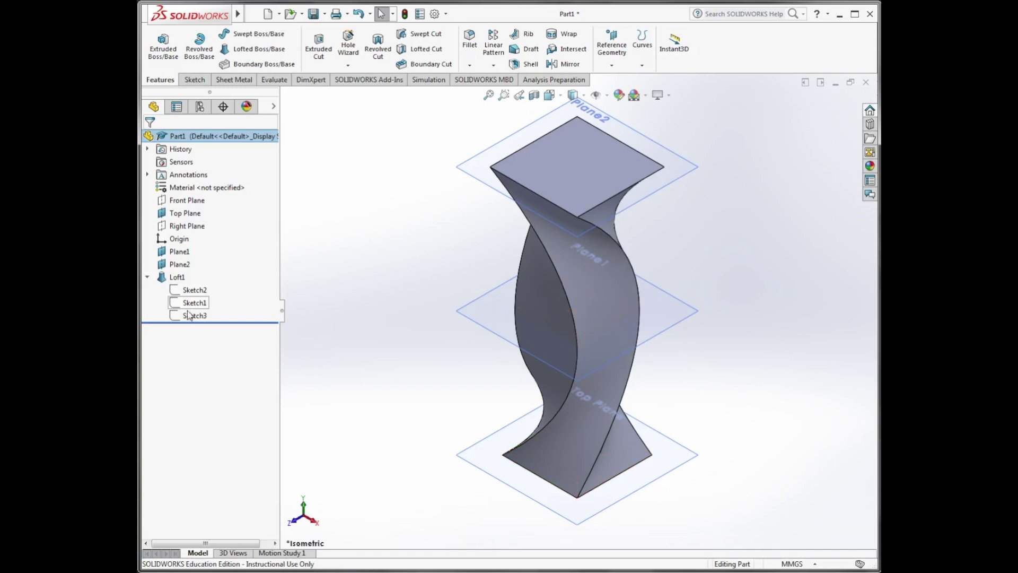
{"action": "left_click", "coordinate": [162, 278]}
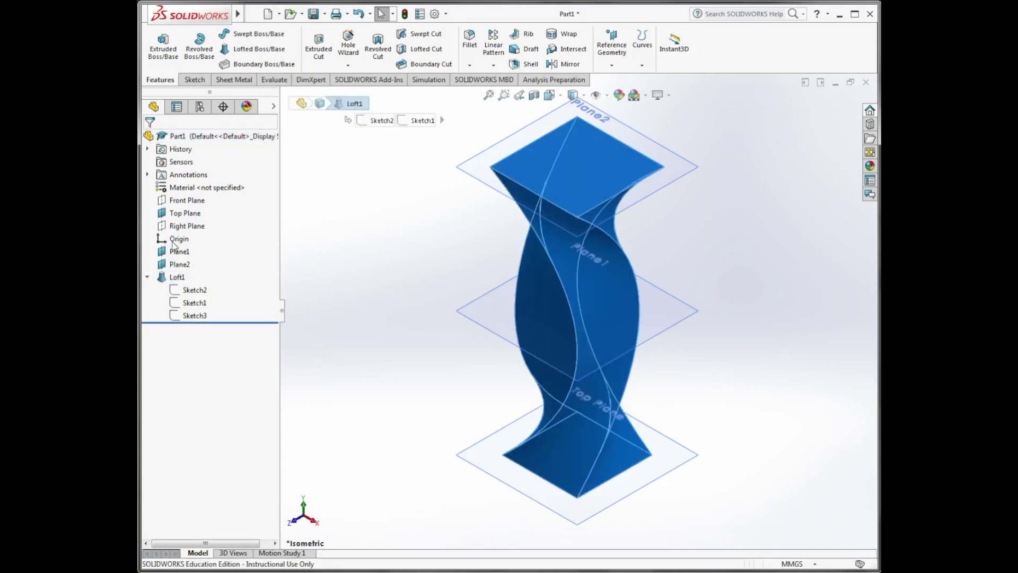
{"action": "left_click", "coordinate": [173, 245]}
{"action": "left_click", "coordinate": [191, 196]}
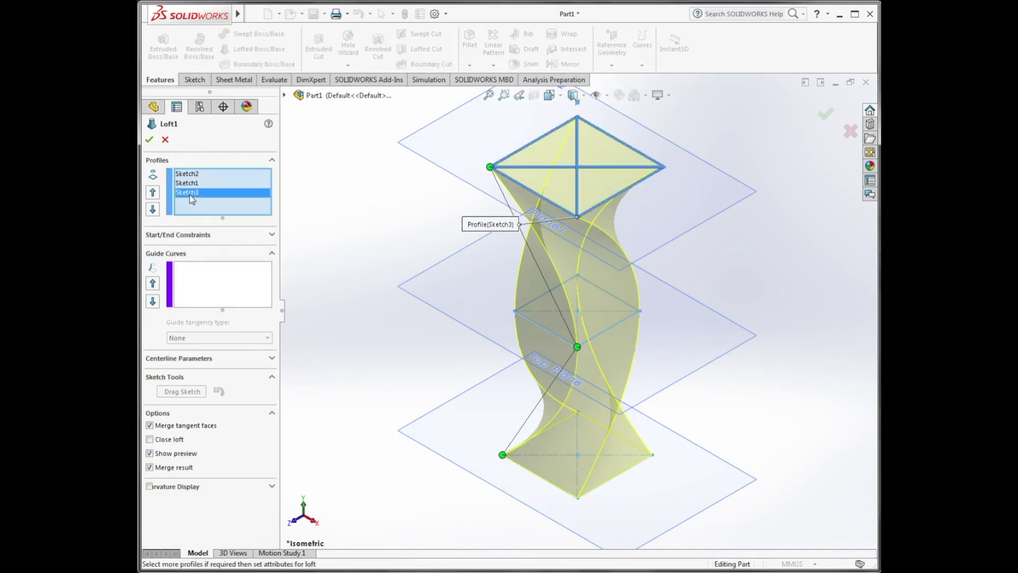
{"action": "left_click", "coordinate": [194, 178], "text": "shift"}
{"action": "right_click", "coordinate": [193, 175]}
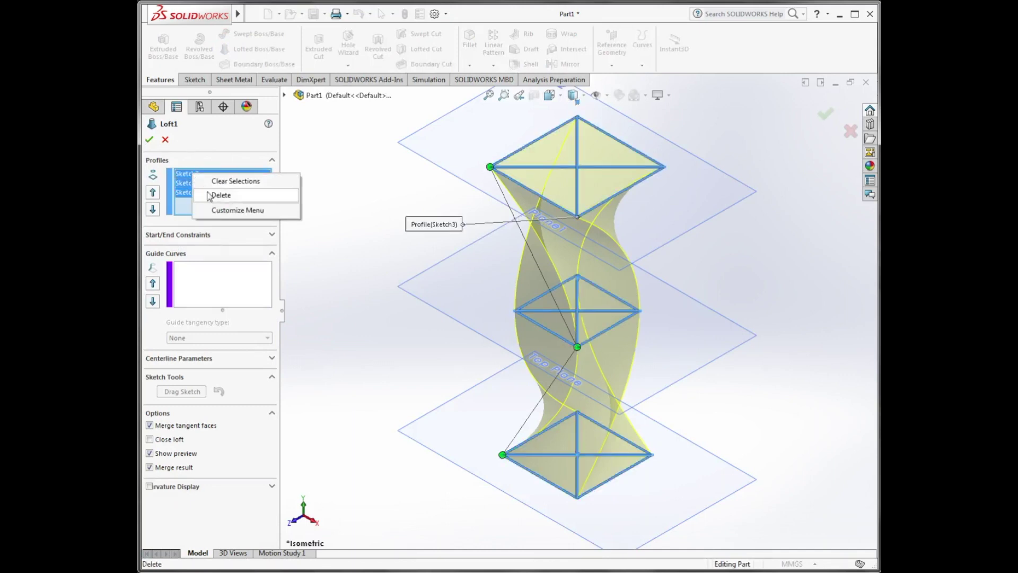
{"action": "left_click", "coordinate": [220, 195]}
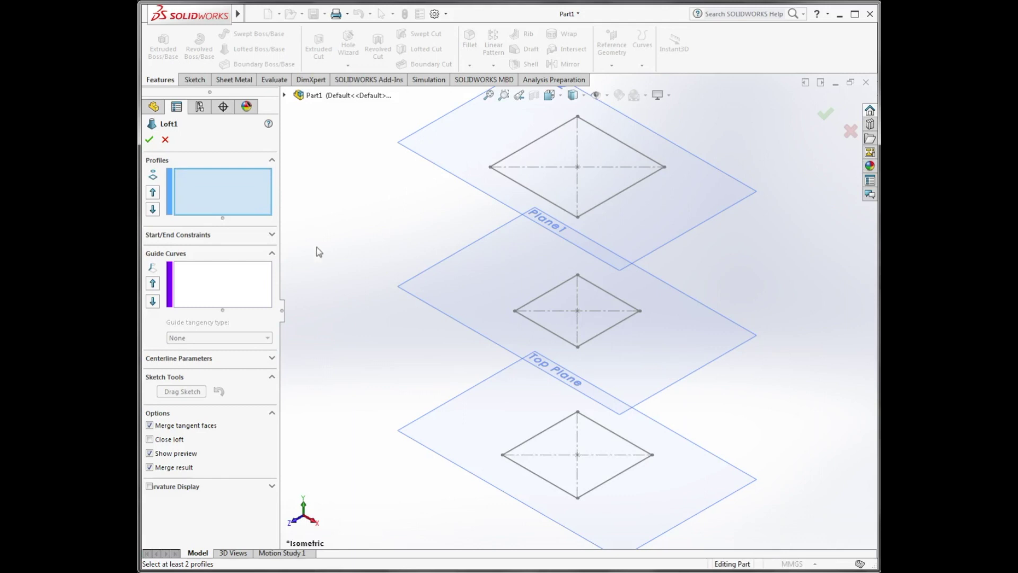
Step: Reselect the loft profiles from bottom to top at each square's left corner and accept the straight, untwisted loft
{"action": "left_click", "coordinate": [502, 455]}
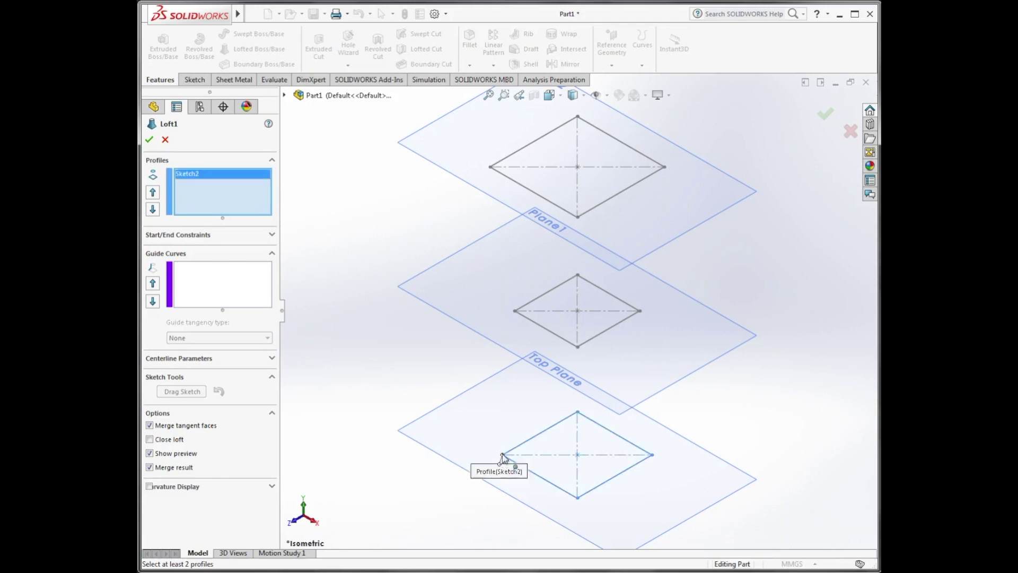
{"action": "left_click", "coordinate": [515, 311]}
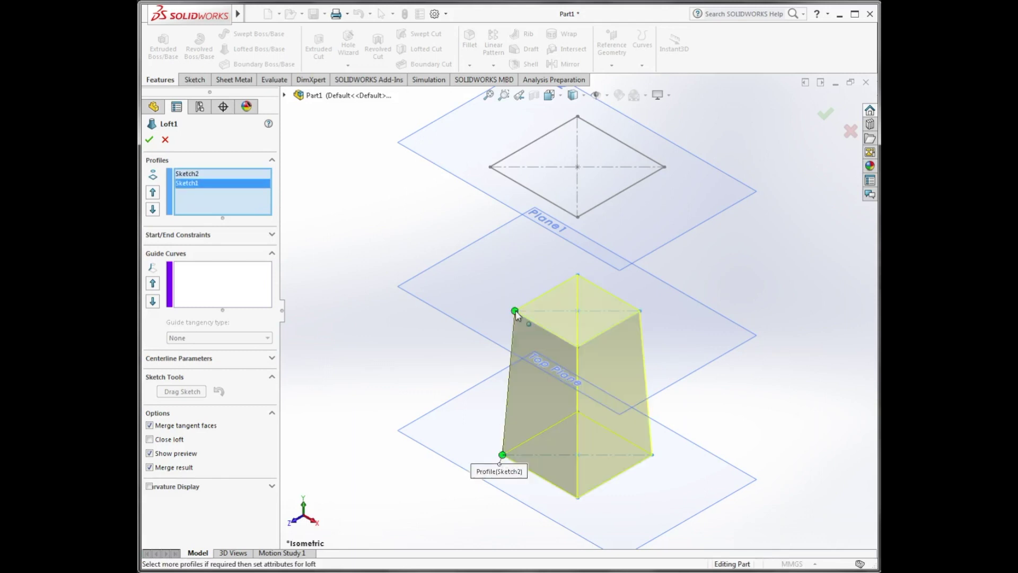
{"action": "left_click", "coordinate": [490, 167]}
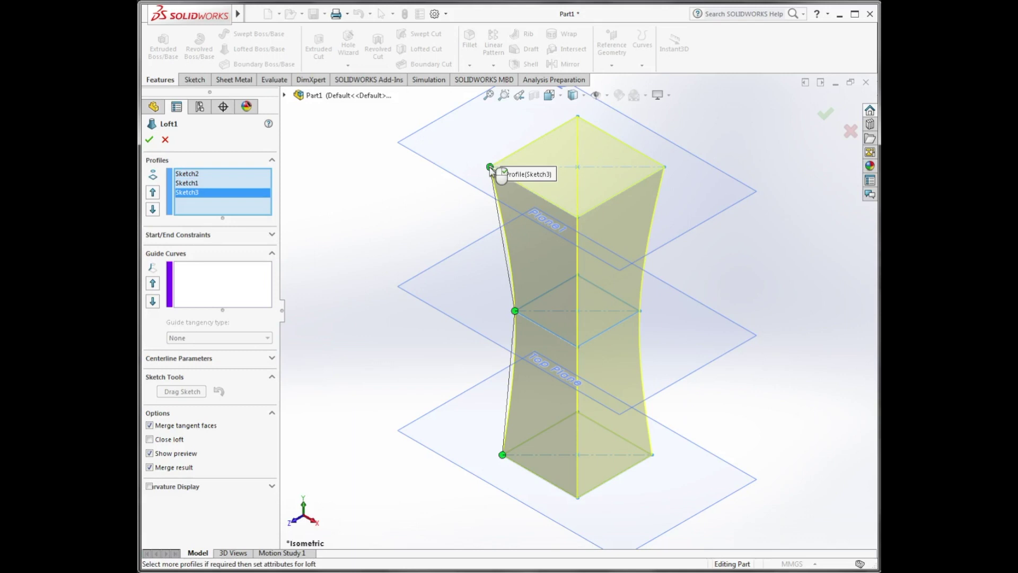
{"action": "left_click", "coordinate": [149, 139]}
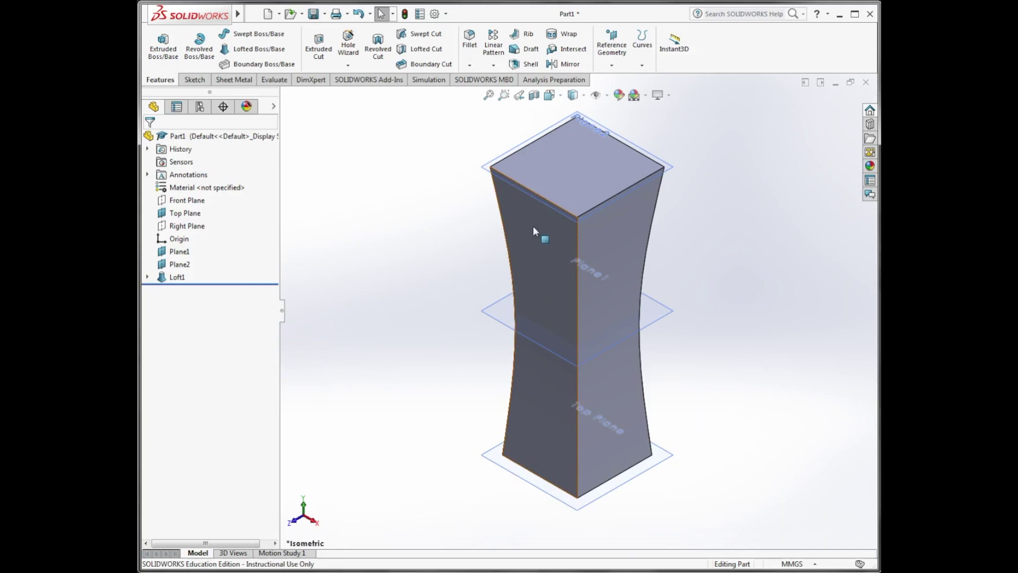
Step: Reopen the loft feature for editing and clear its three aligned profiles
{"action": "left_click", "coordinate": [148, 277]}
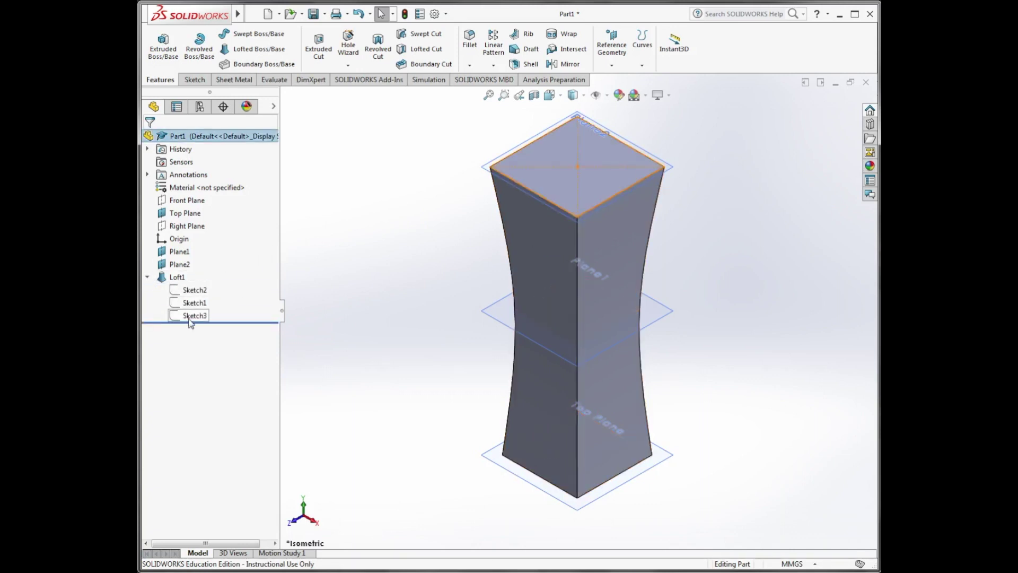
{"action": "left_click", "coordinate": [177, 277]}
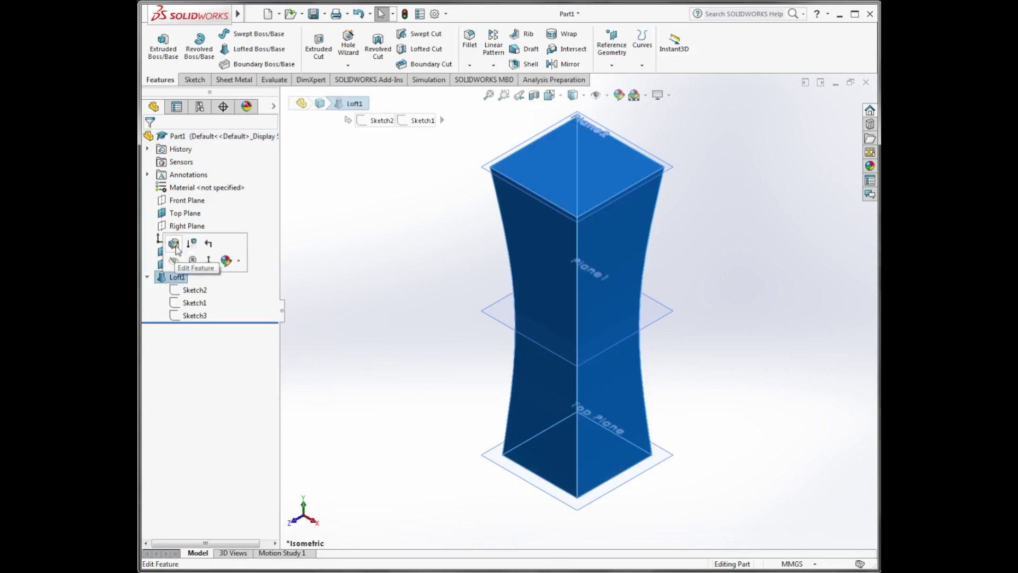
{"action": "left_click", "coordinate": [176, 247]}
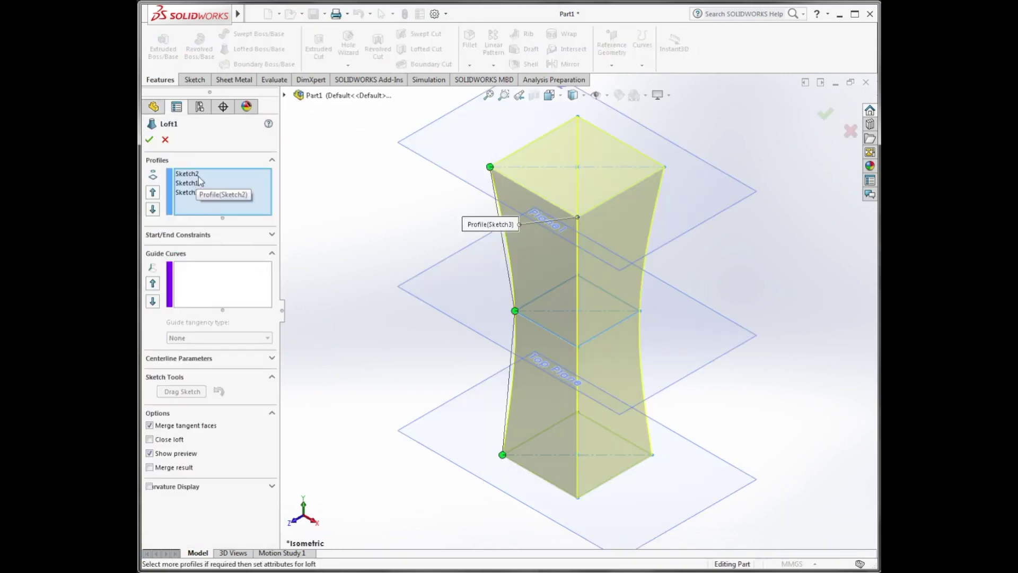
{"action": "left_click", "coordinate": [199, 176]}
{"action": "left_click", "coordinate": [194, 192], "text": "shift"}
{"action": "right_click", "coordinate": [195, 194]}
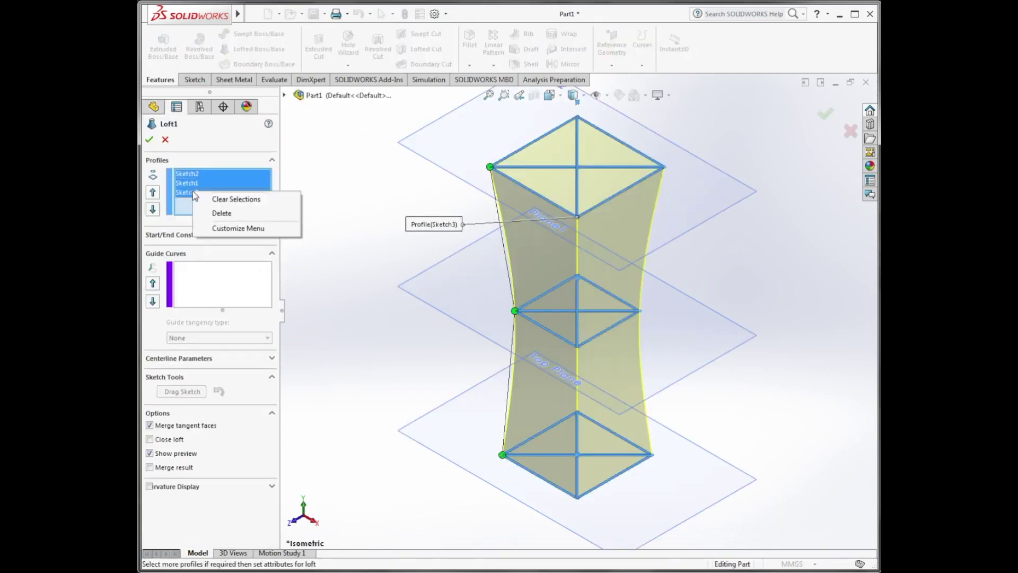
{"action": "left_click", "coordinate": [206, 213]}
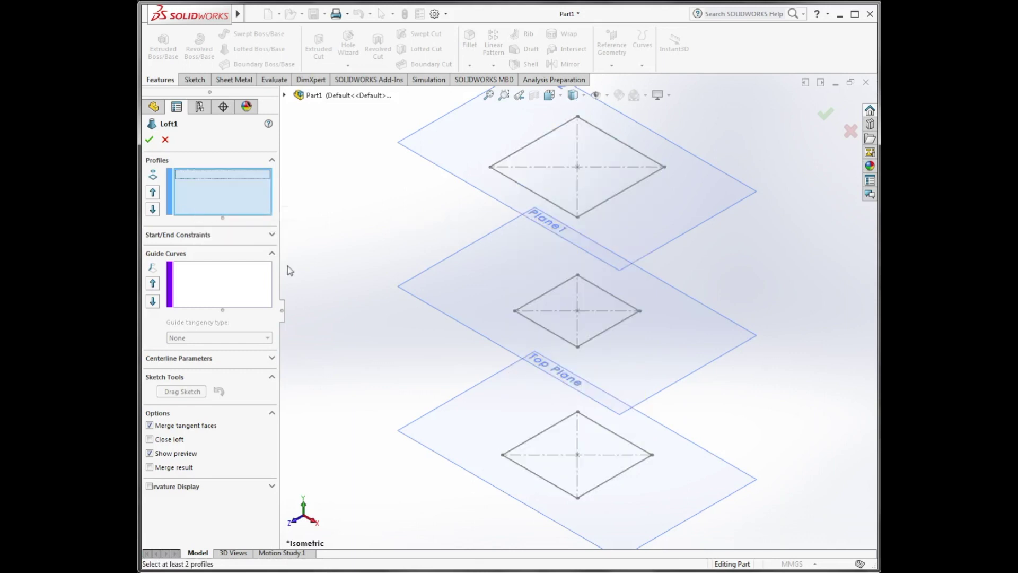
Step: Redefine the loft with the bottom square's left corner, the middle square's front corner and the top square's right corner
{"action": "left_click", "coordinate": [505, 458]}
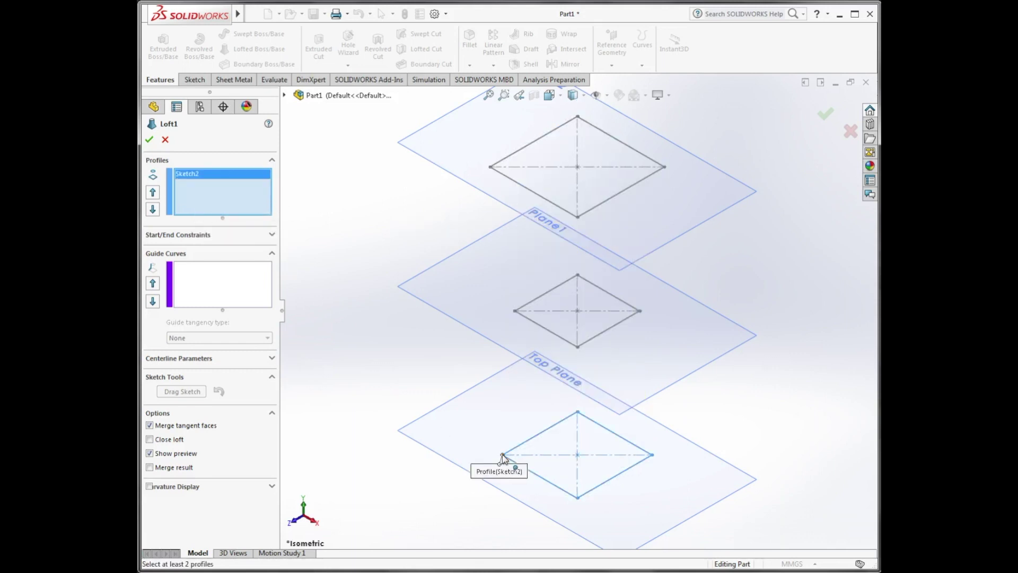
{"action": "left_click", "coordinate": [578, 348]}
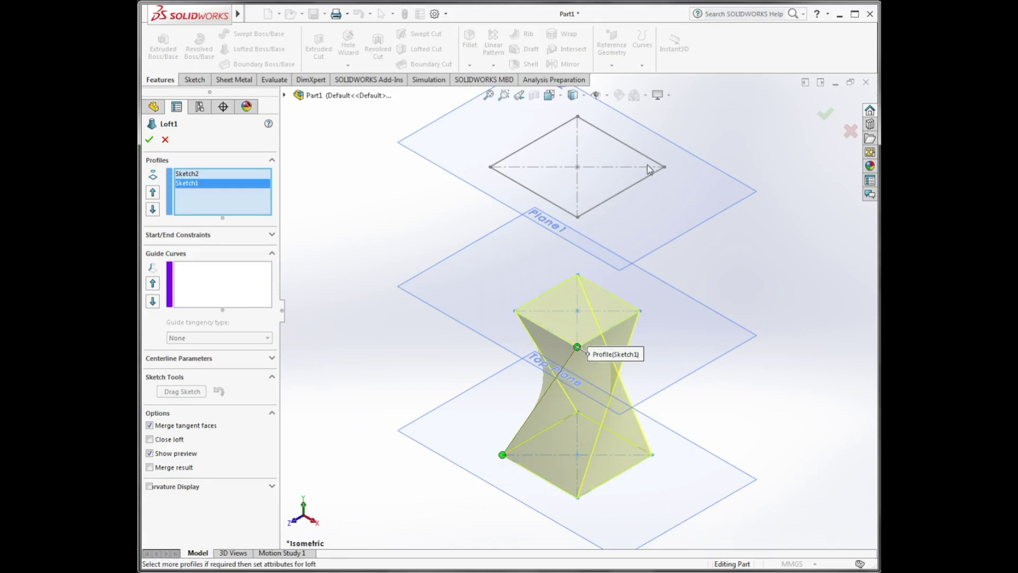
{"action": "left_click", "coordinate": [664, 168]}
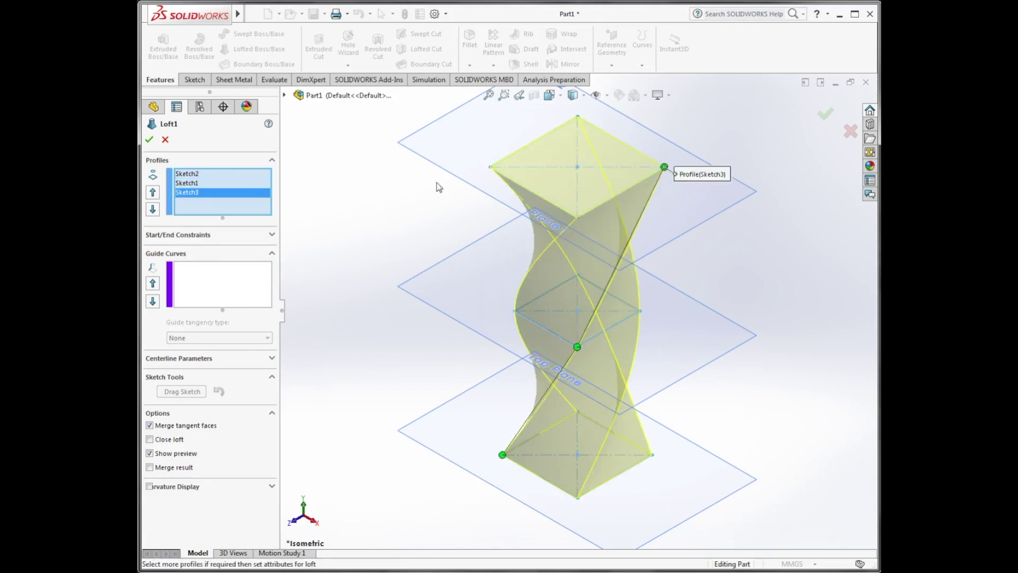
{"action": "left_click", "coordinate": [148, 139]}
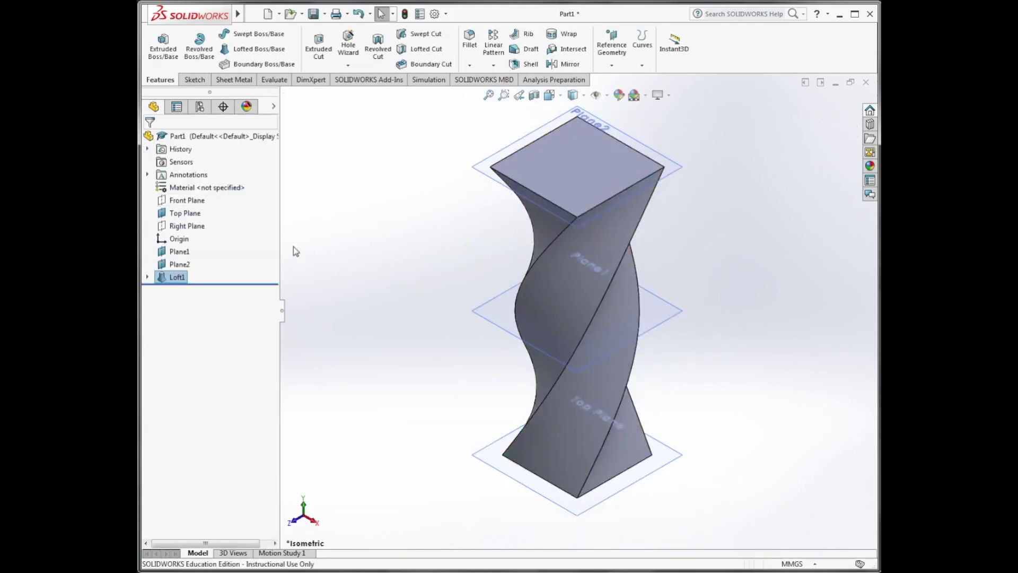
Step: Hide Plane2, Plane1 and the Top Plane
{"action": "right_click", "coordinate": [158, 264]}
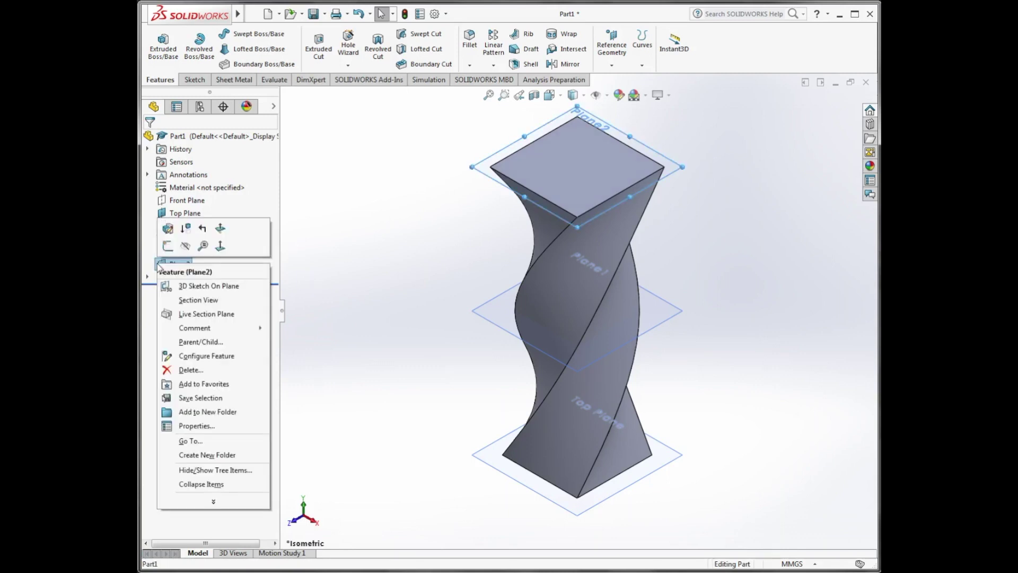
{"action": "left_click", "coordinate": [185, 247]}
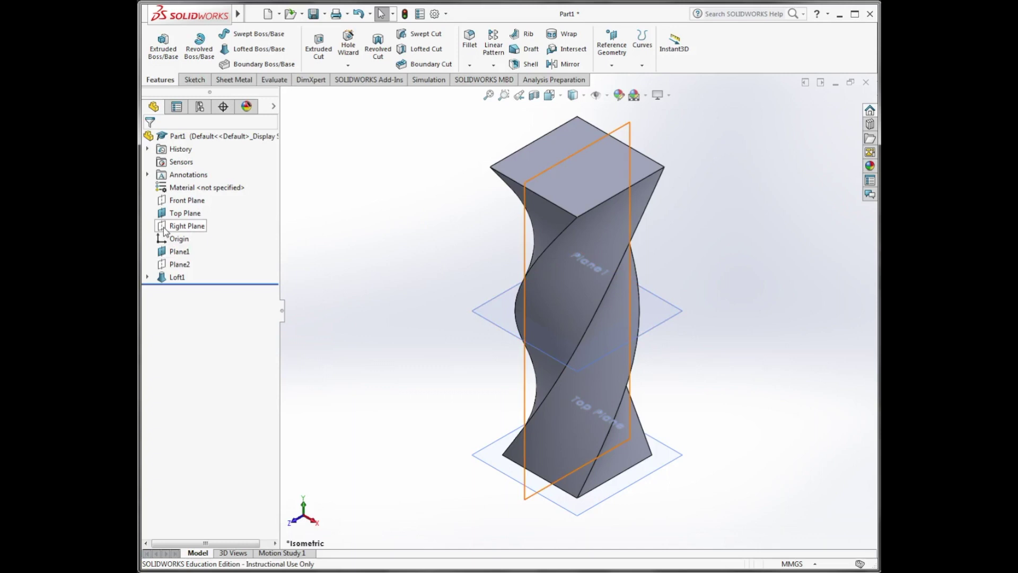
{"action": "right_click", "coordinate": [162, 255]}
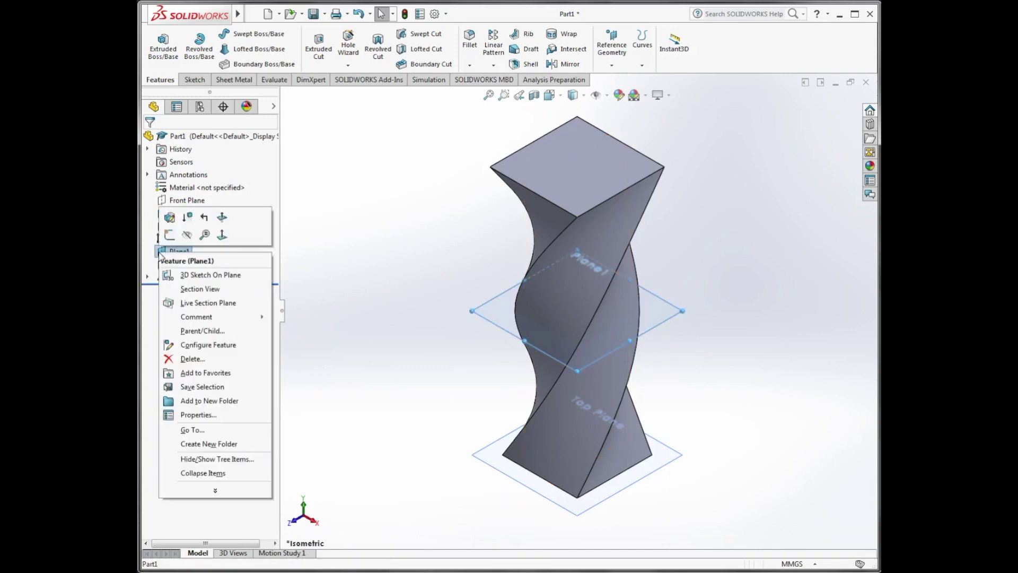
{"action": "left_click", "coordinate": [187, 235]}
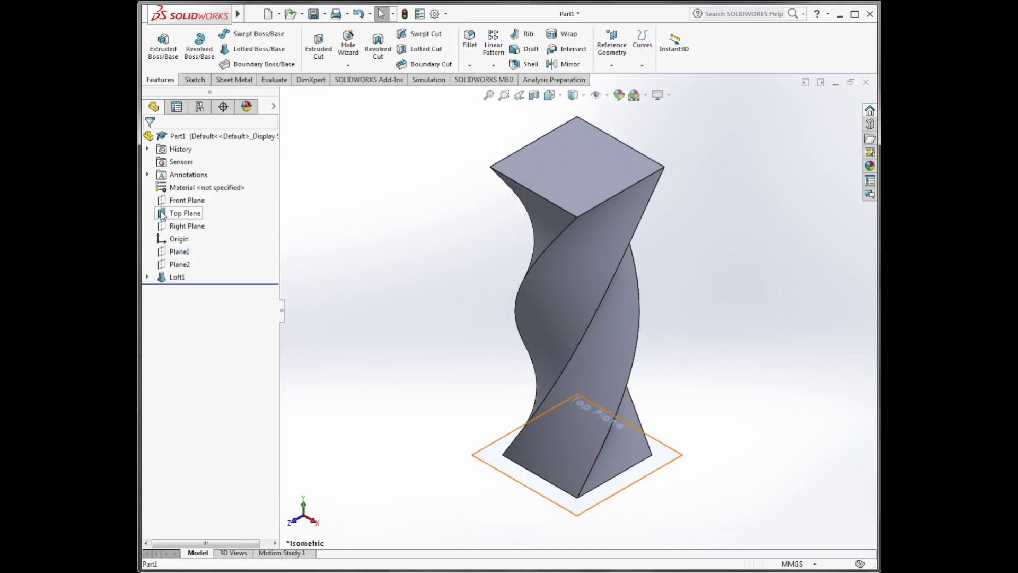
{"action": "right_click", "coordinate": [163, 214]}
{"action": "left_click", "coordinate": [189, 193]}
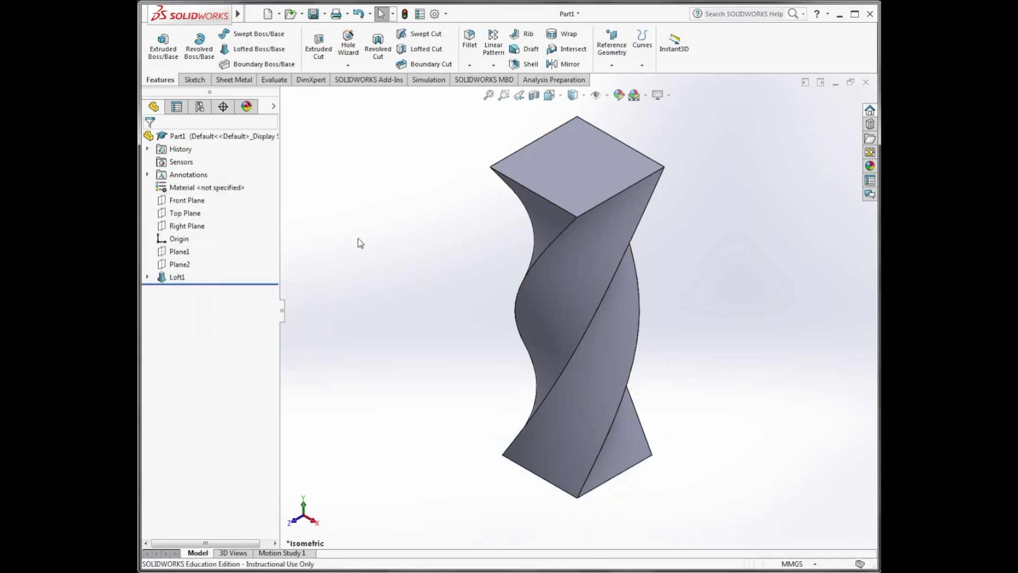